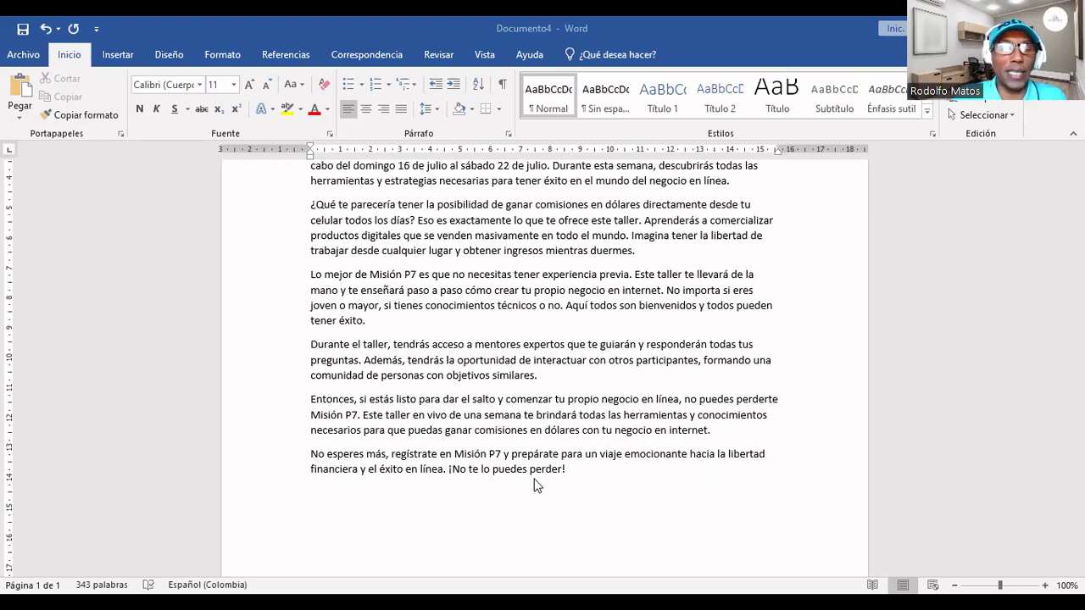
- Select the Misión P7 script in the Word document from the opening greeting onward
{"action": "scroll", "coordinate": [526, 475], "scroll_direction": "up", "scroll_amount": 3}
{"action": "scroll", "coordinate": [490, 421], "scroll_direction": "up", "scroll_amount": 1}
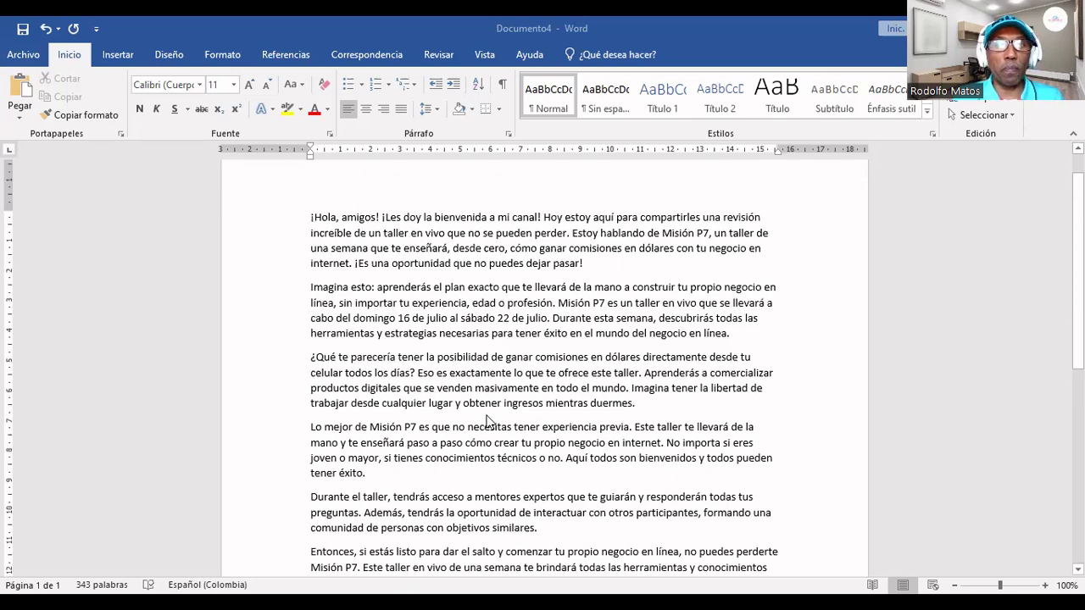
{"action": "left_click_drag", "start_coordinate": [310, 217], "coordinate": [618, 373]}
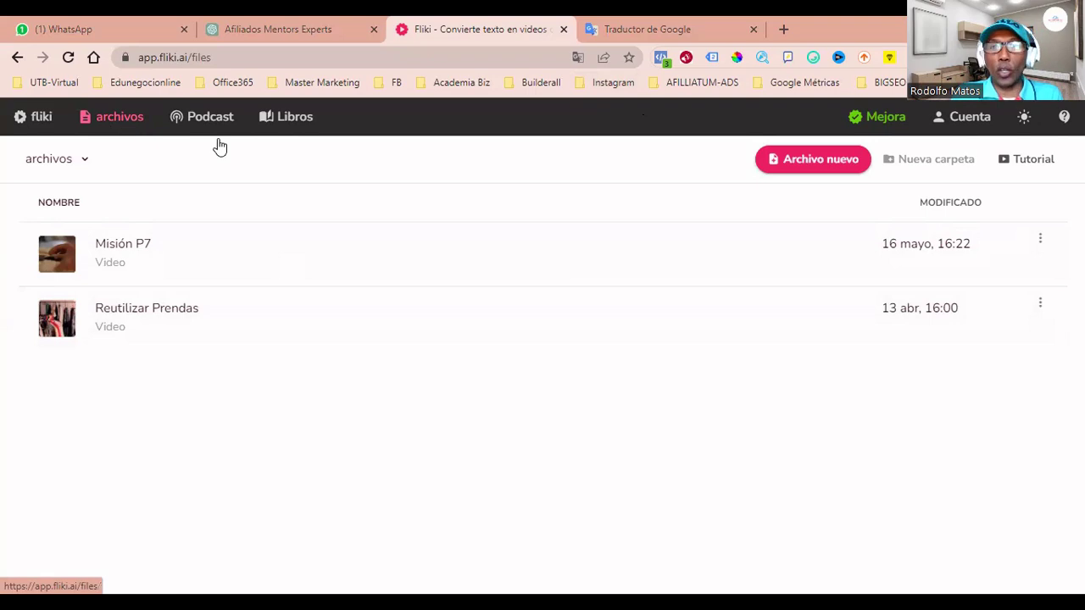
- Switch to the Fliki files list and start a new file
{"action": "left_click", "coordinate": [125, 125]}
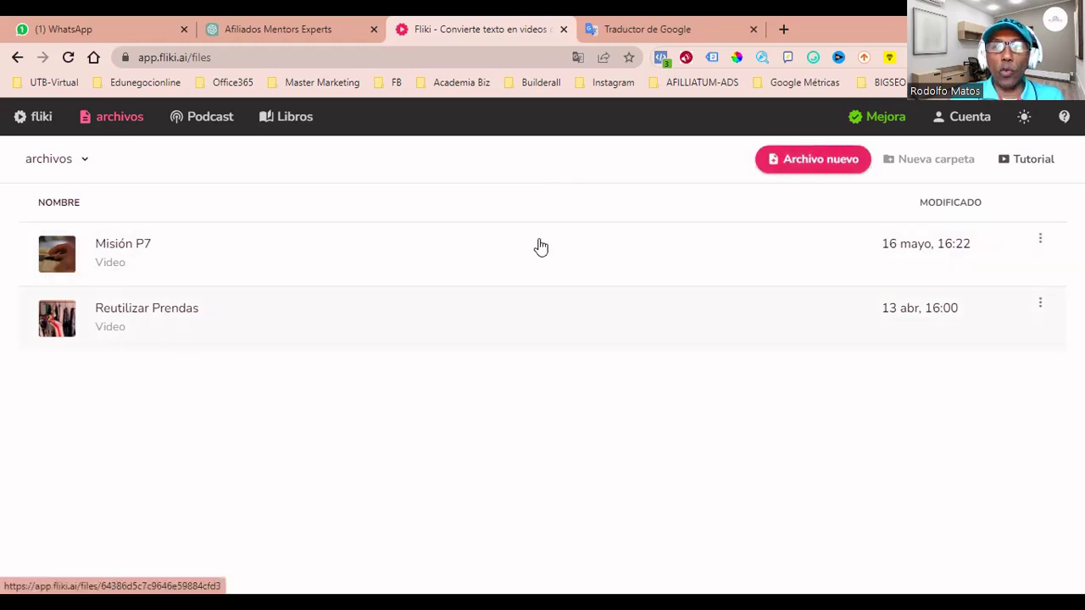
{"action": "left_click", "coordinate": [820, 161]}
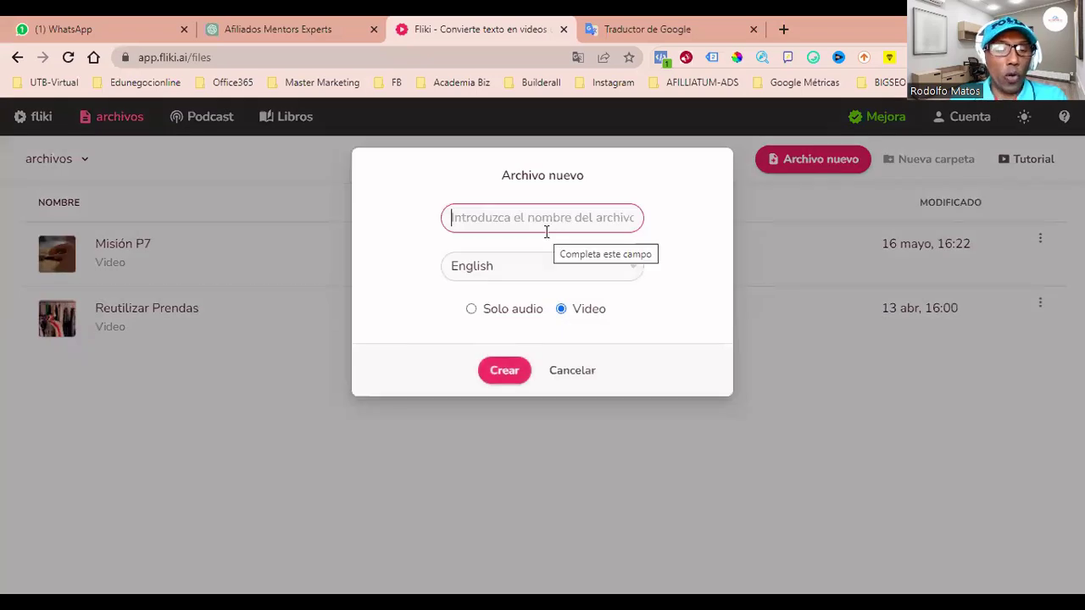
{"action": "type", "text": "Mis"}
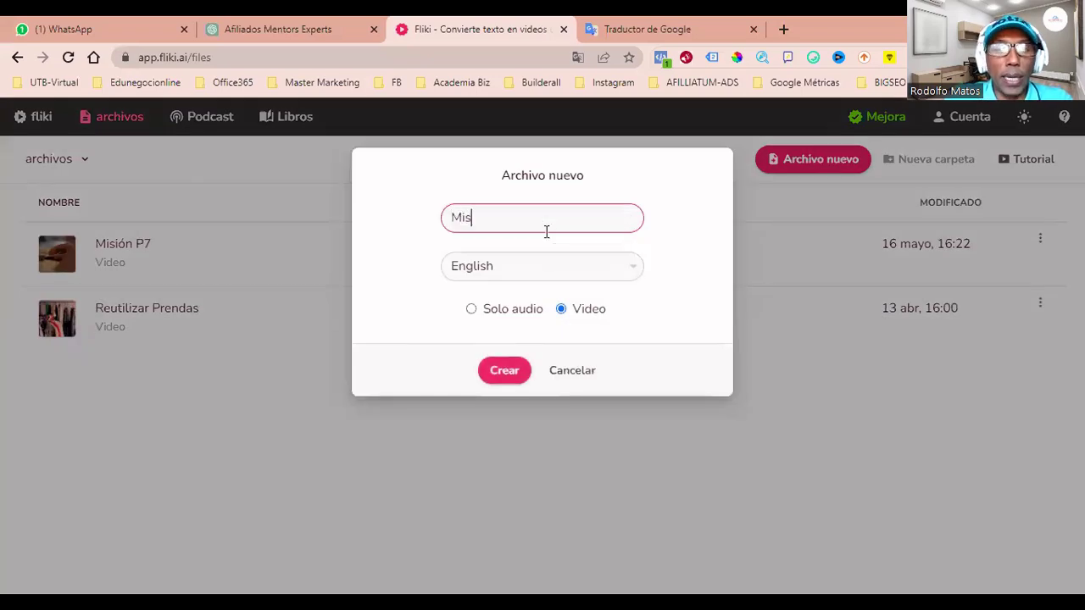
{"action": "key", "text": "BackSpace"}
{"action": "key", "text": "BackSpace"}
{"action": "key", "text": "BackSpace"}
{"action": "key", "text": "BackSpace"}
{"action": "key", "text": "BackSpace"}
{"action": "key", "text": "BackSpace"}
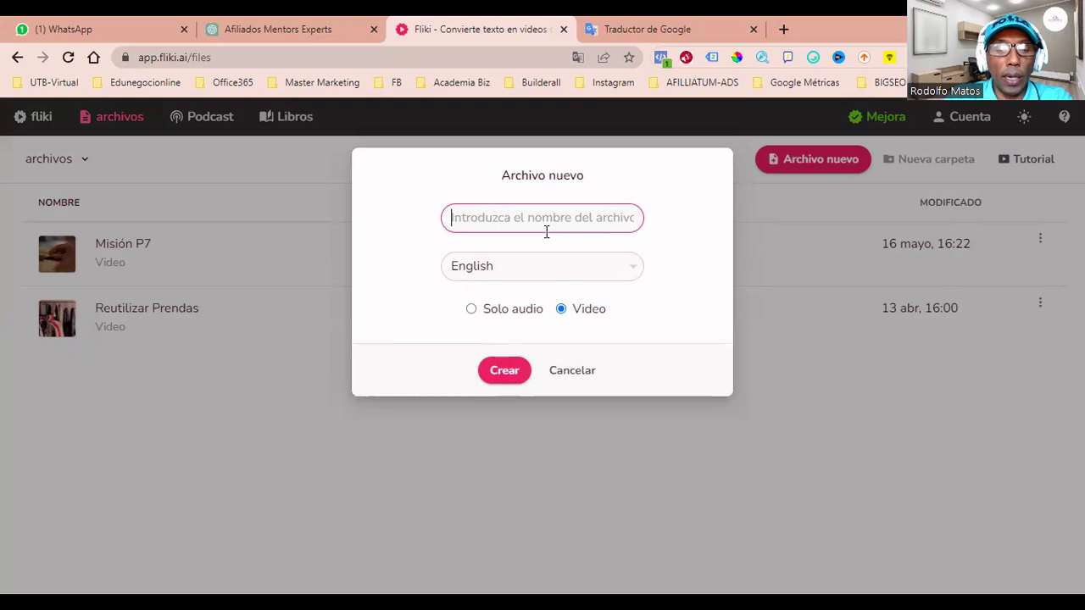
- Name the new file Review MP7, set its language to Spanish, and create it as a video
{"action": "type", "text": "Review MP7"}
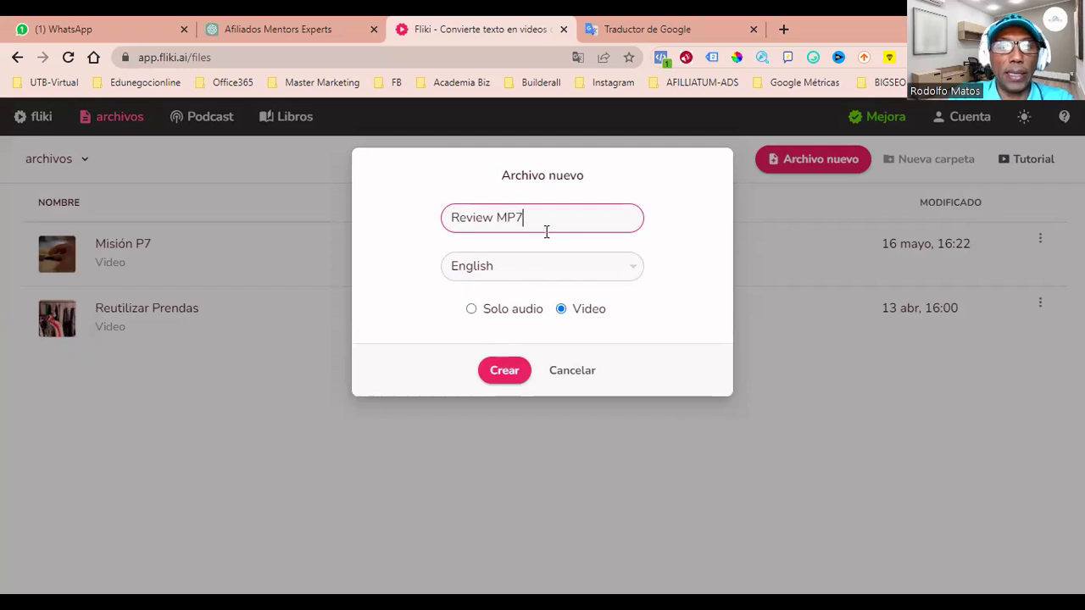
{"action": "left_click", "coordinate": [537, 268]}
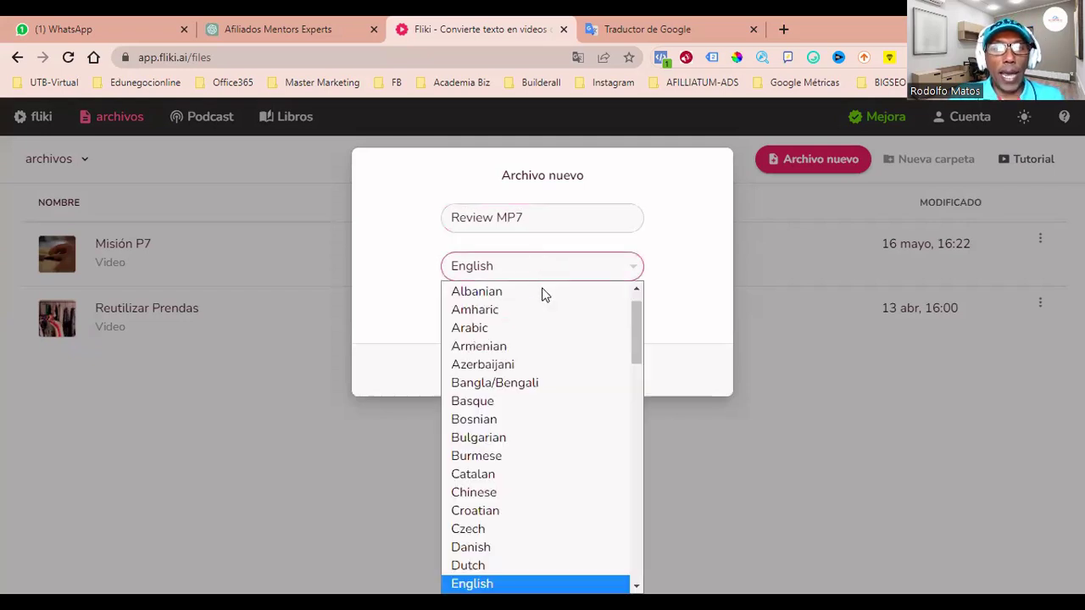
{"action": "left_click_drag", "start_coordinate": [642, 342], "coordinate": [647, 543]}
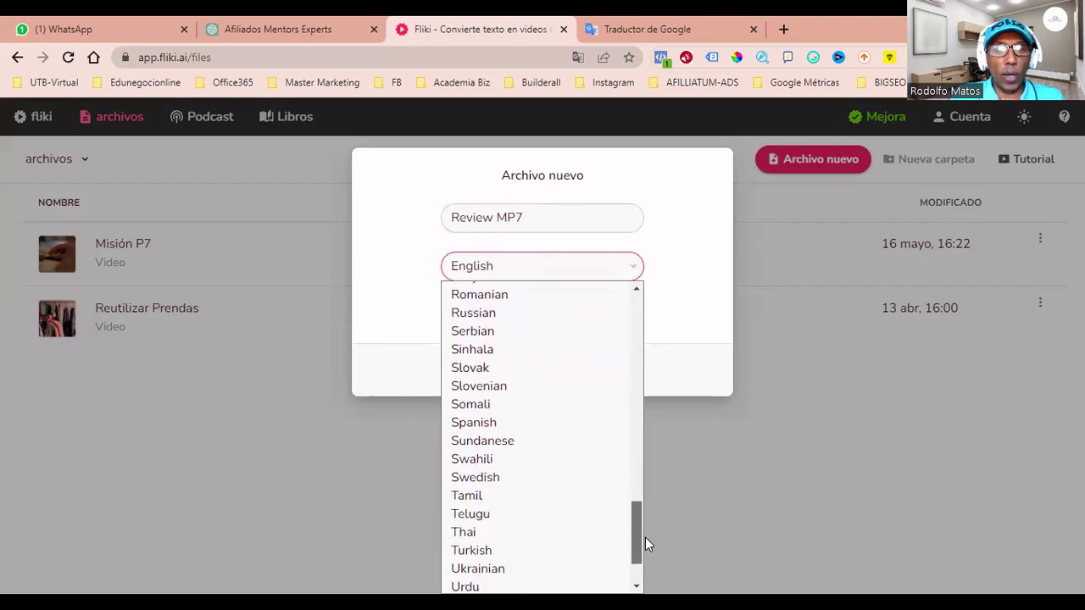
{"action": "left_click", "coordinate": [513, 424]}
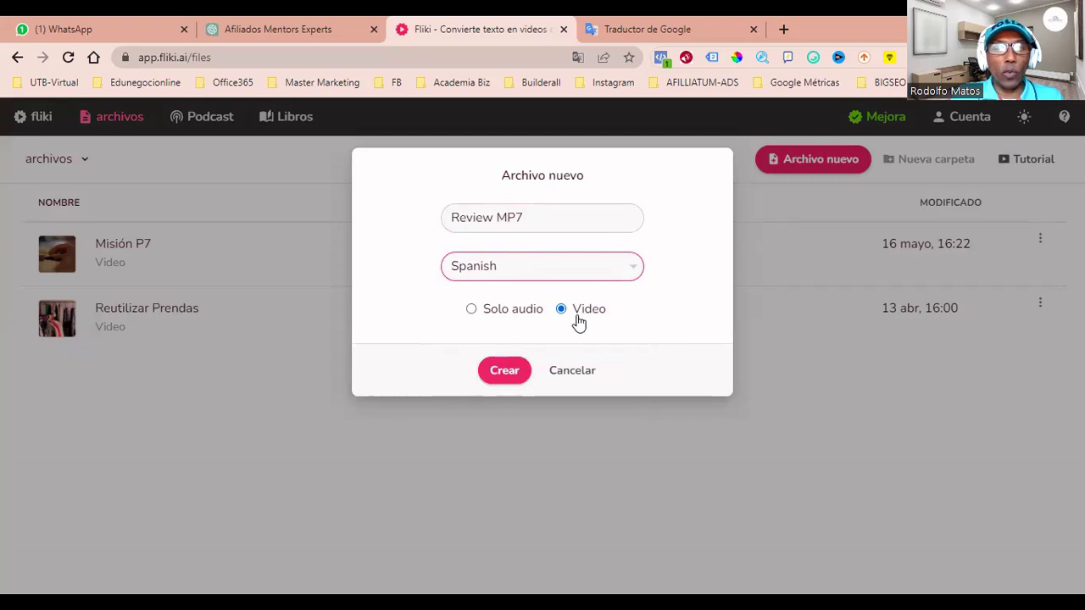
{"action": "left_click", "coordinate": [515, 373]}
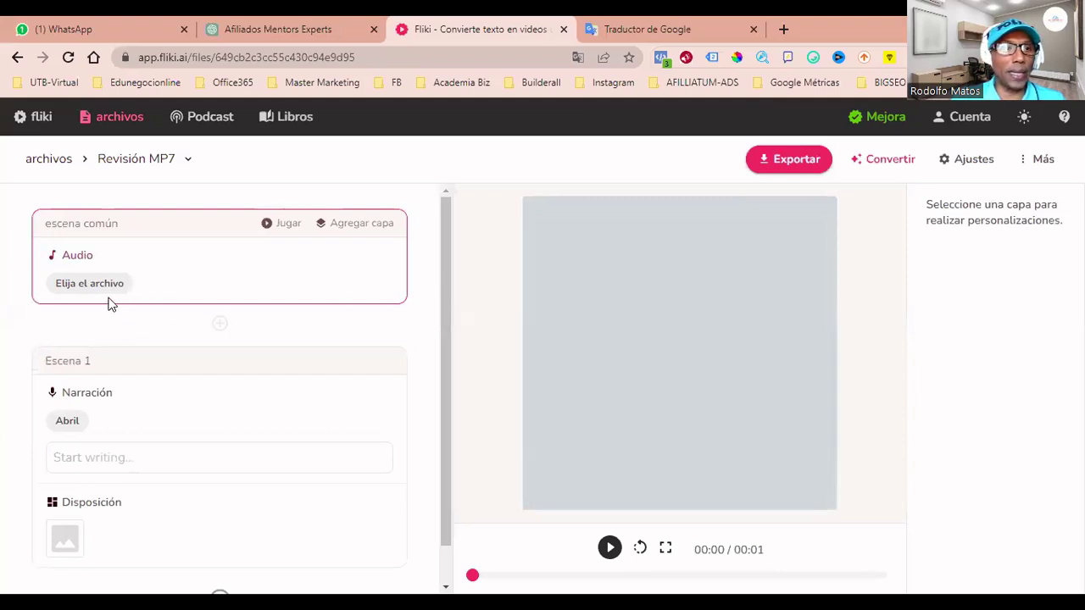
- Set scene 1's narration voice to Salome with the Spanish Colombia dialect
{"action": "left_click", "coordinate": [67, 422]}
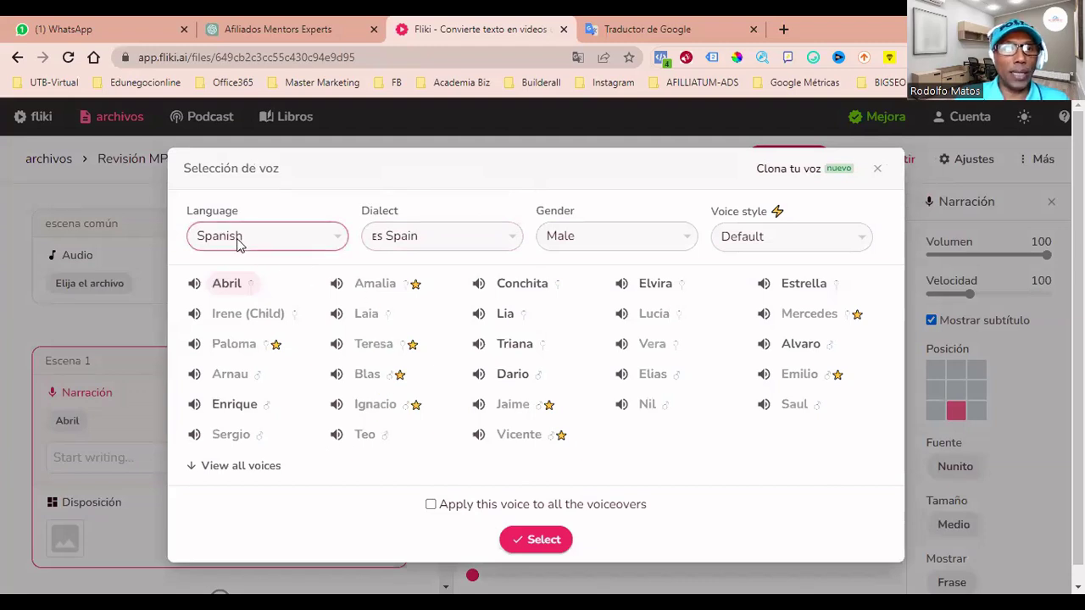
{"action": "left_click", "coordinate": [411, 242]}
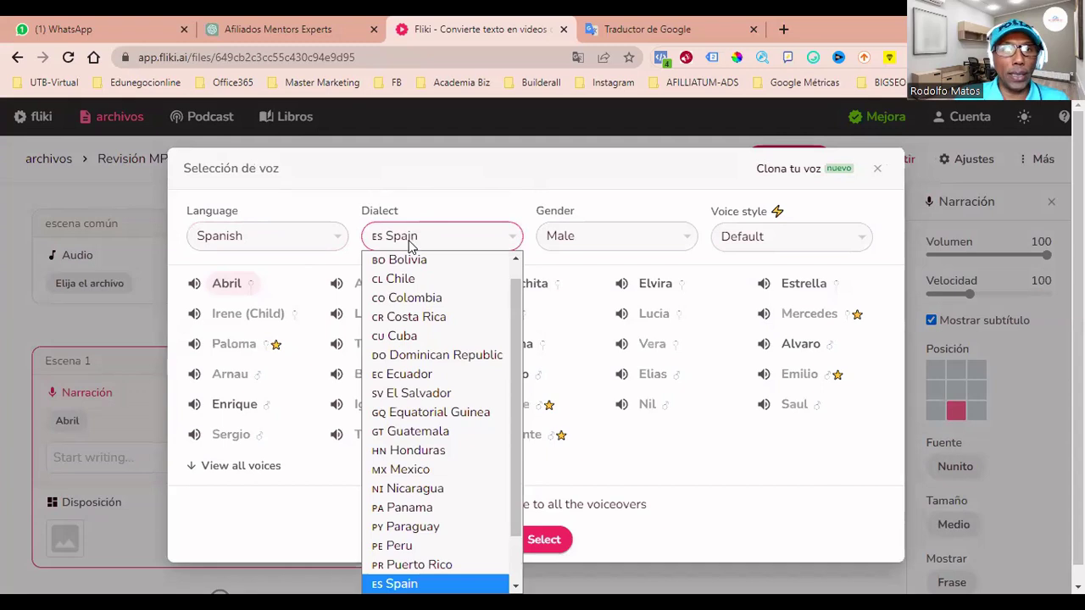
{"action": "left_click", "coordinate": [411, 302]}
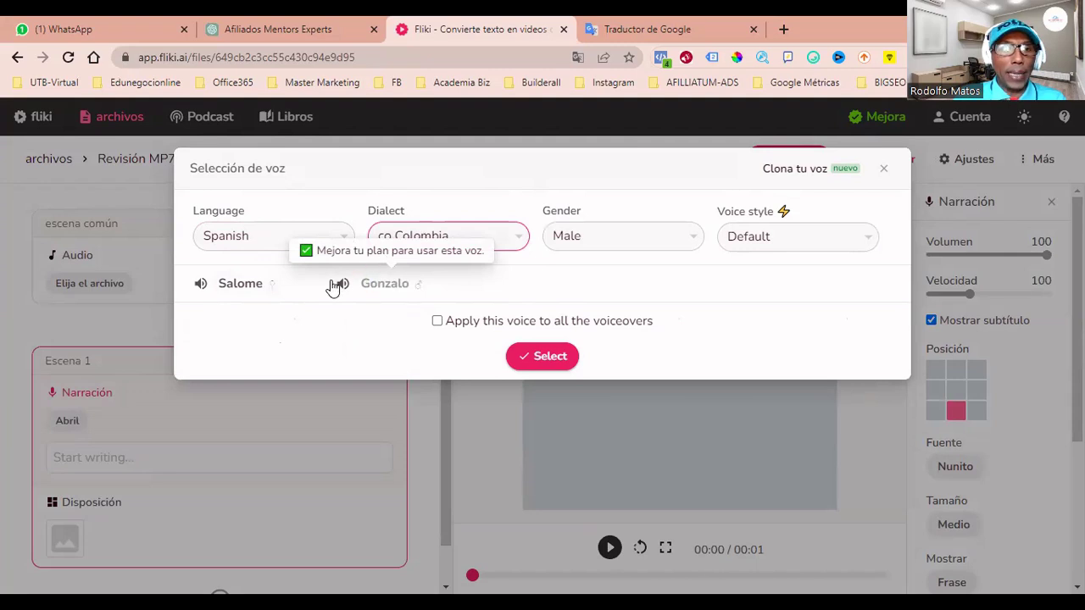
{"action": "left_click", "coordinate": [253, 293]}
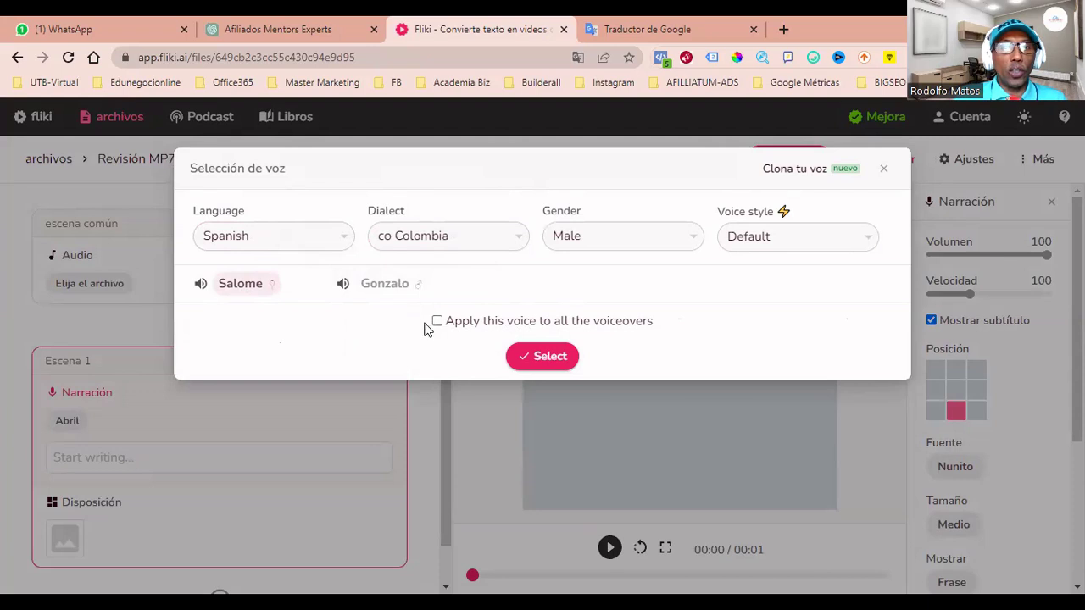
{"action": "left_click", "coordinate": [540, 359]}
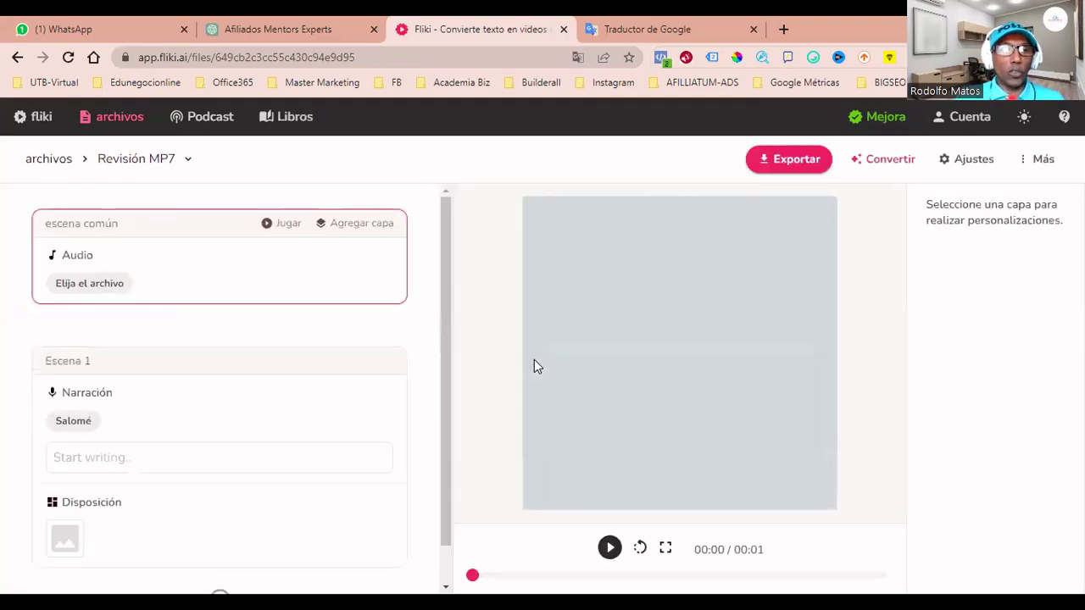
- Paste the copied script into scene 1's narration and look through the scenes down to scene 7
{"action": "left_click", "coordinate": [117, 464]}
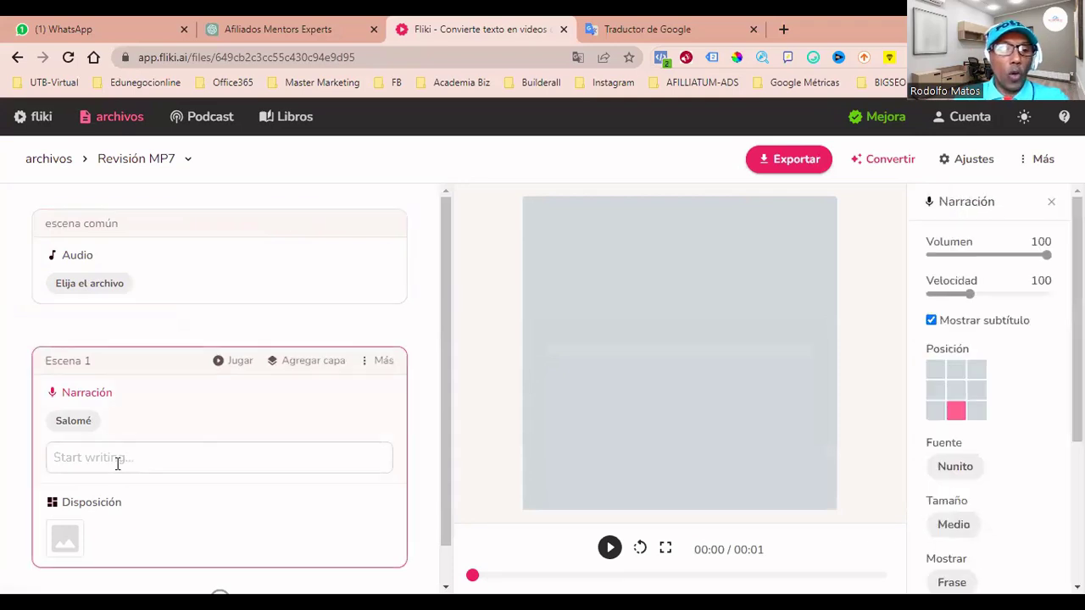
{"action": "key", "text": "ctrl+v"}
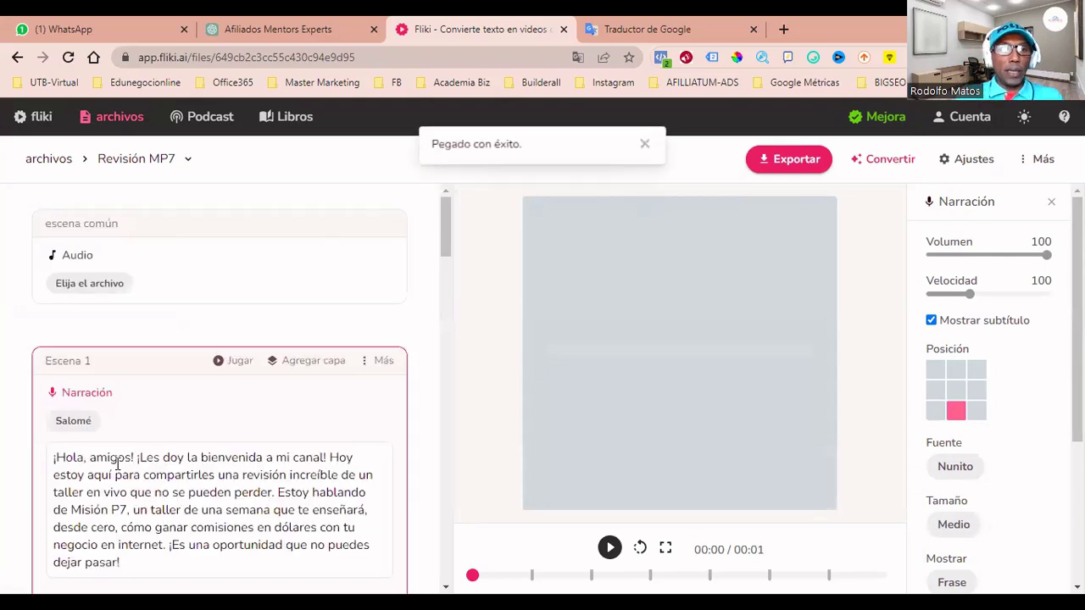
{"action": "left_click_drag", "start_coordinate": [450, 221], "coordinate": [440, 547]}
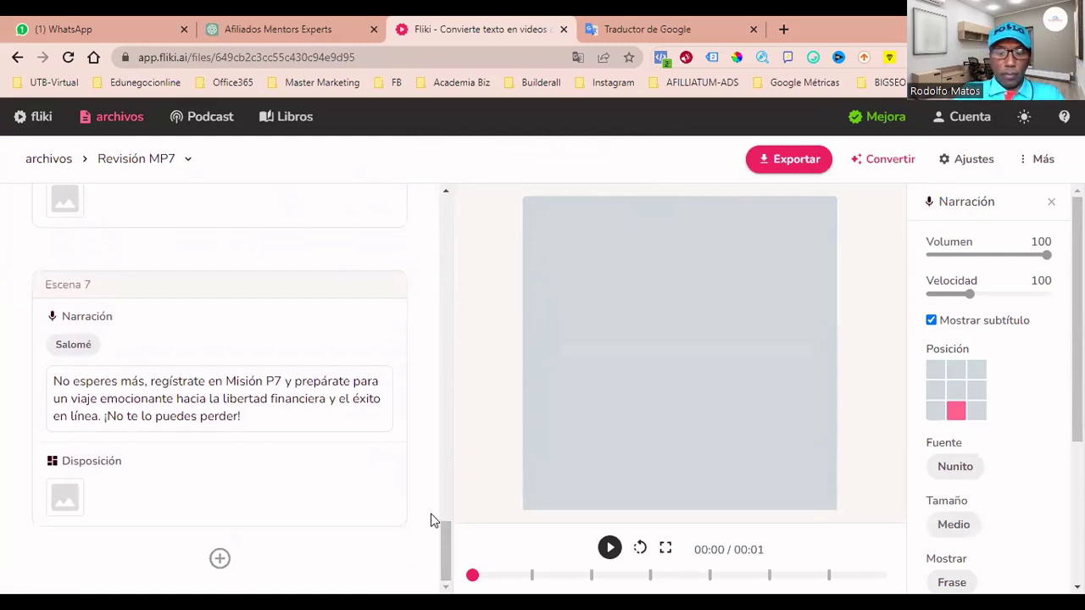
- Auto-select media for scene 1's layout and reload the project page
{"action": "left_click", "coordinate": [506, 520]}
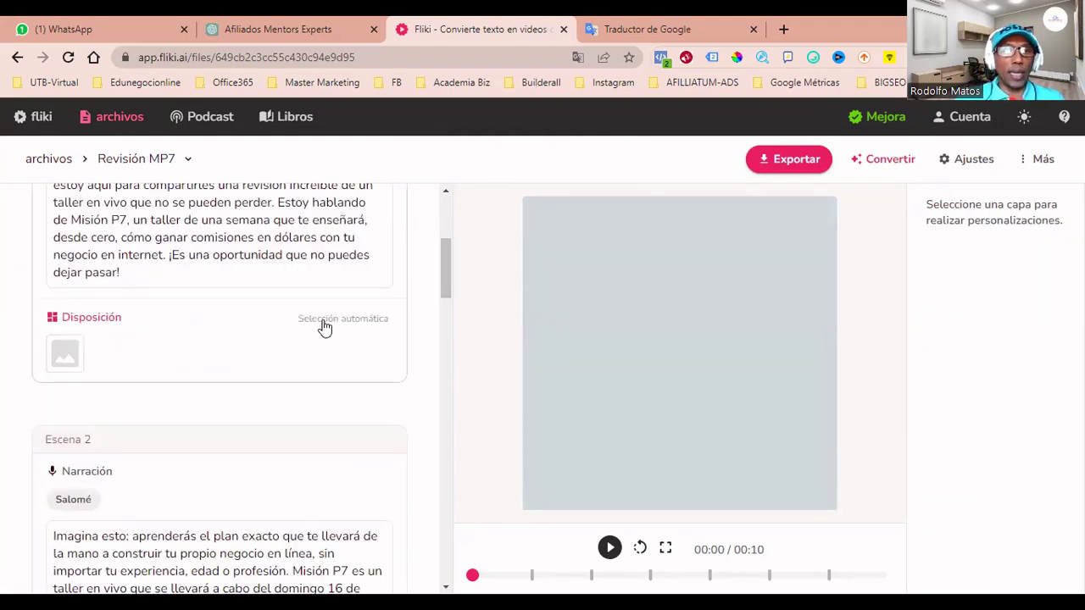
{"action": "left_click", "coordinate": [359, 327]}
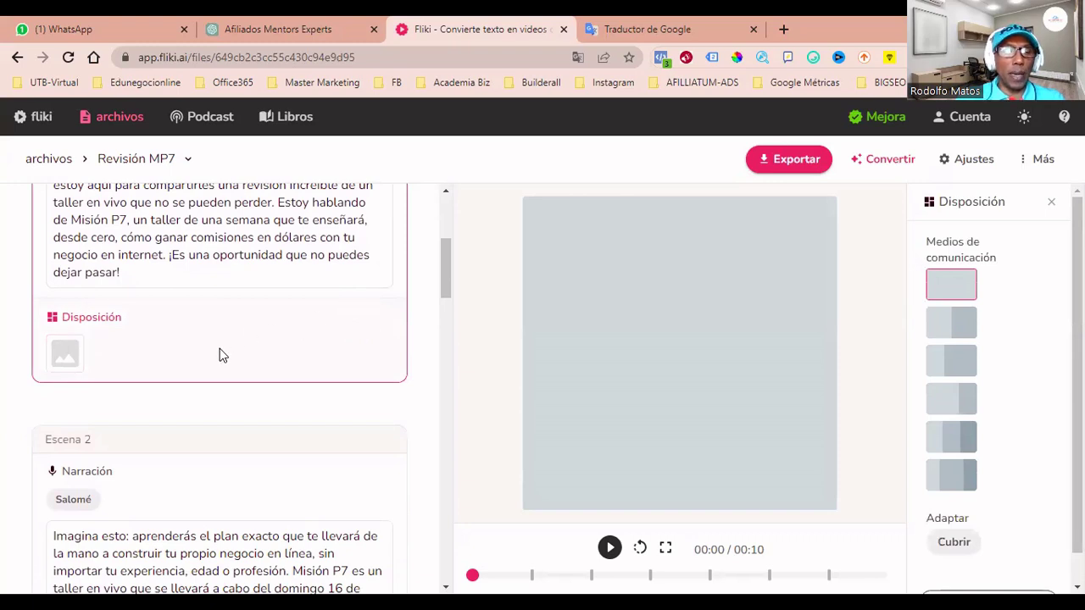
{"action": "key", "text": "F5"}
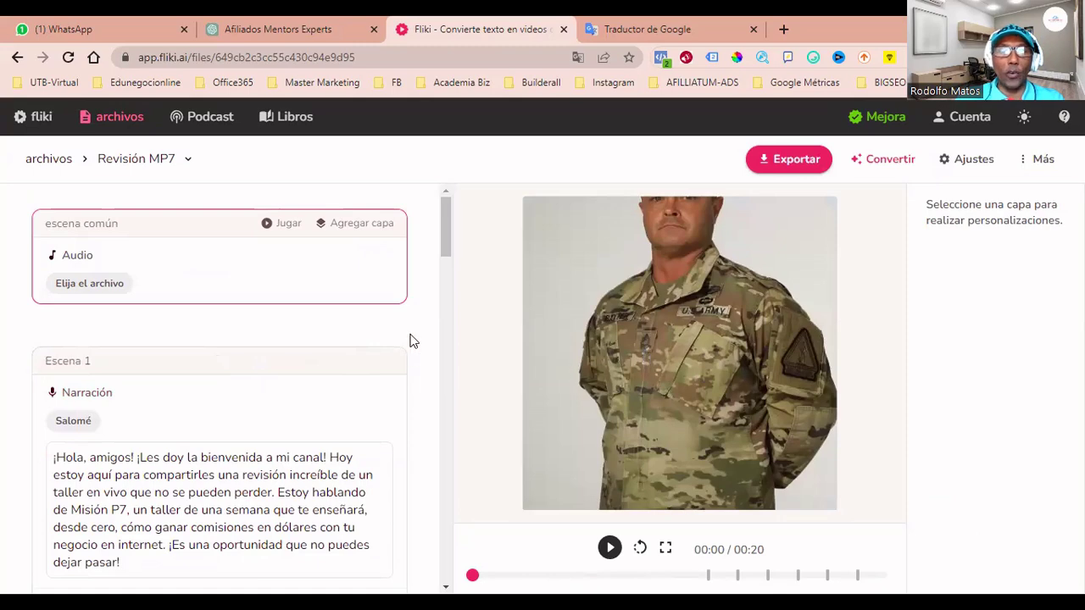
- Replace scene 1's layout media with Imagen 2.png from the personal library
{"action": "left_click_drag", "start_coordinate": [444, 236], "coordinate": [442, 266]}
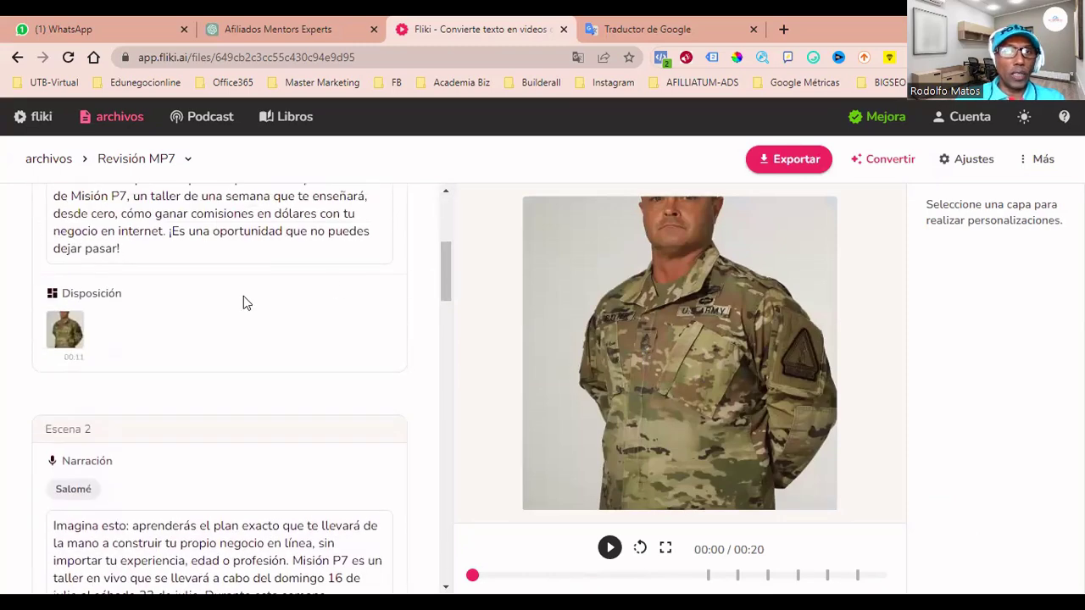
{"action": "left_click", "coordinate": [67, 334]}
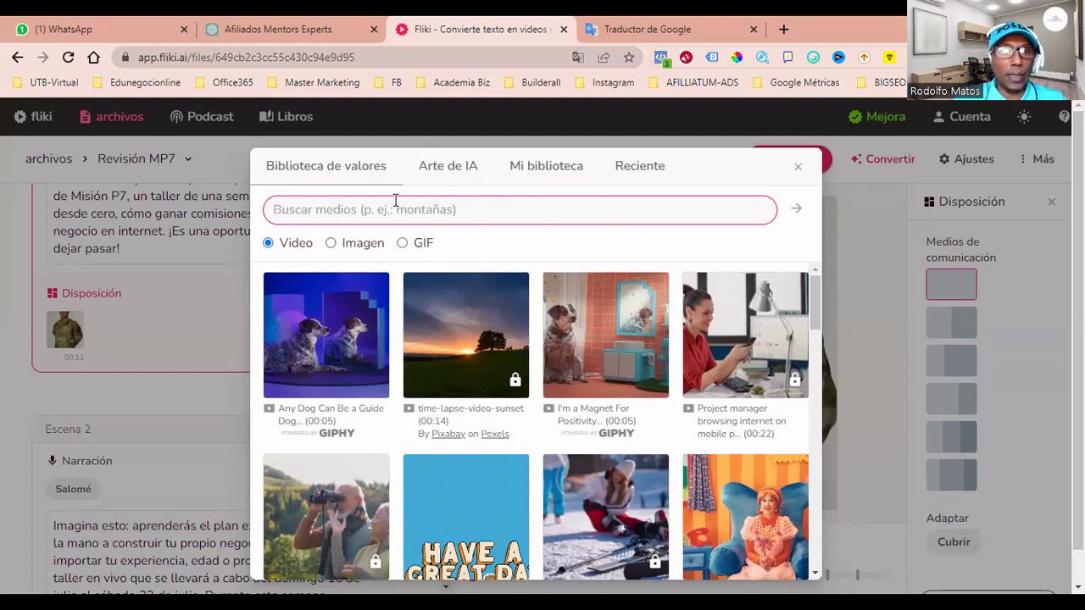
{"action": "left_click", "coordinate": [531, 167]}
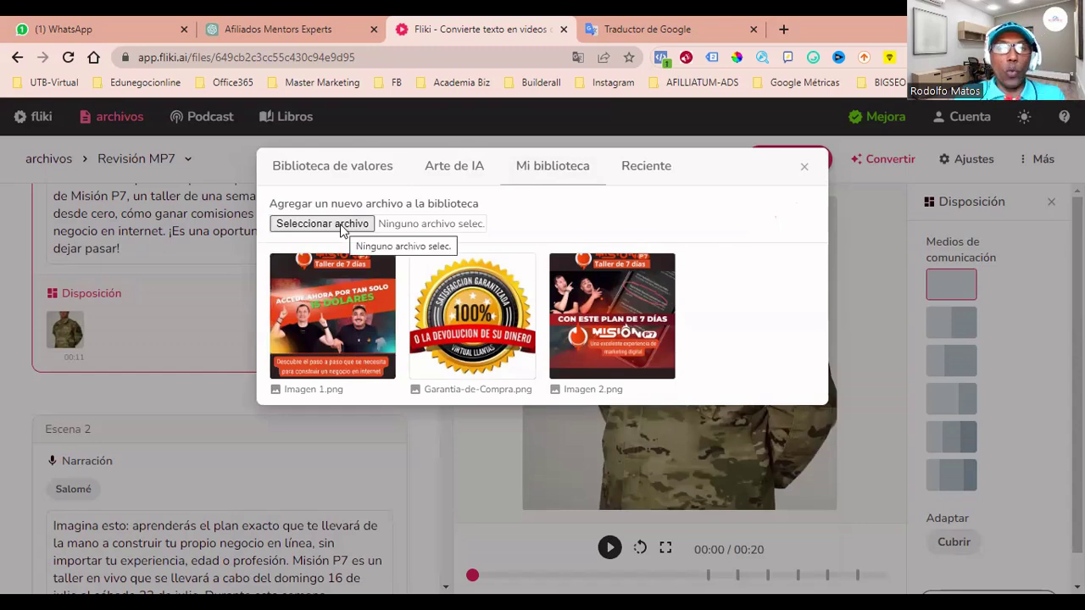
{"action": "mouse_move", "coordinate": [319, 300]}
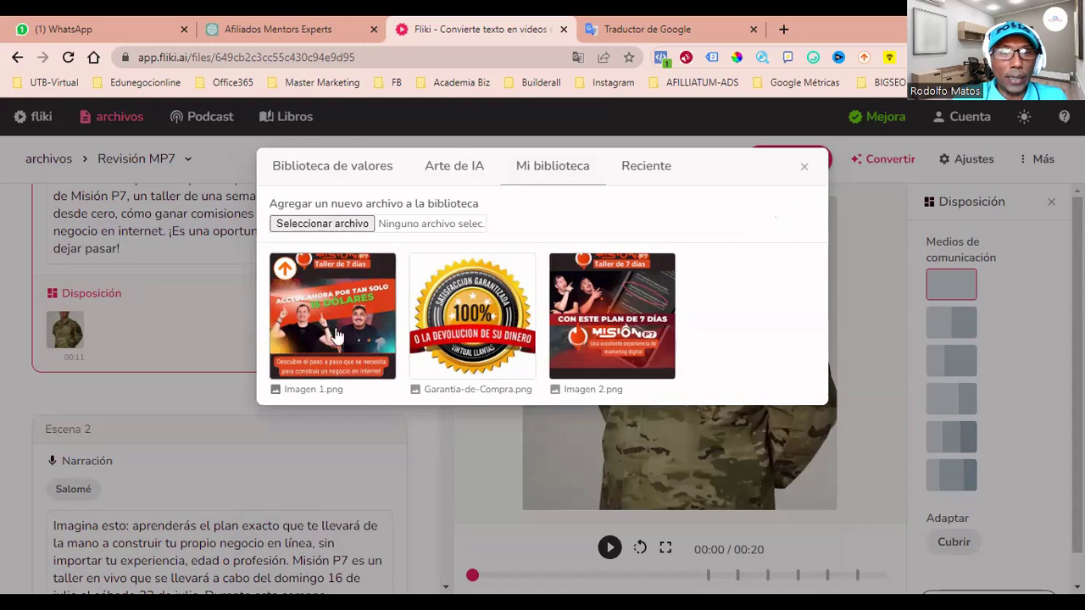
{"action": "mouse_move", "coordinate": [592, 334]}
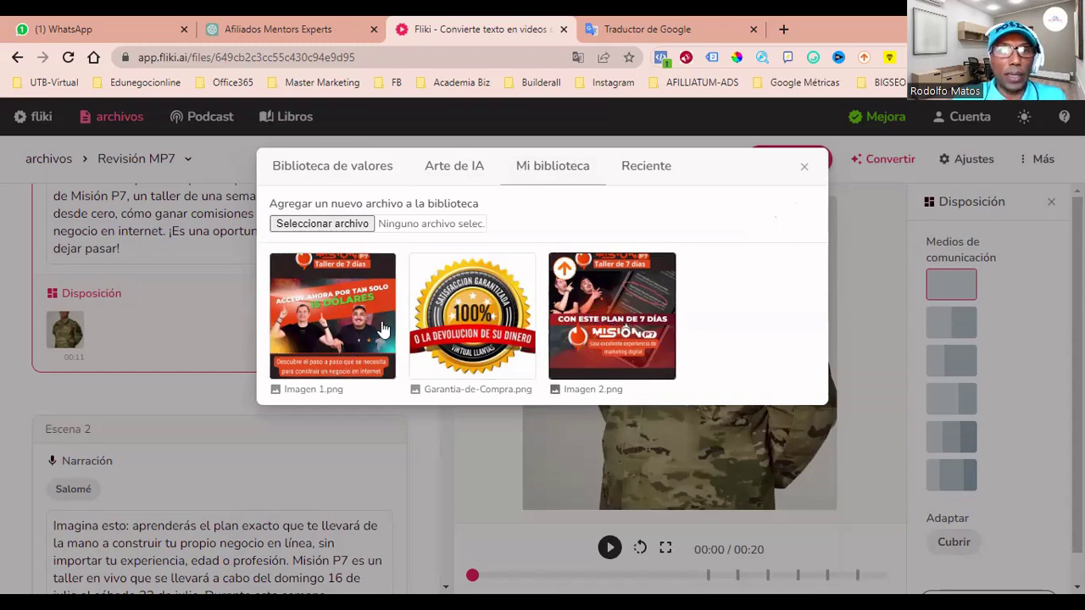
{"action": "left_click", "coordinate": [608, 328]}
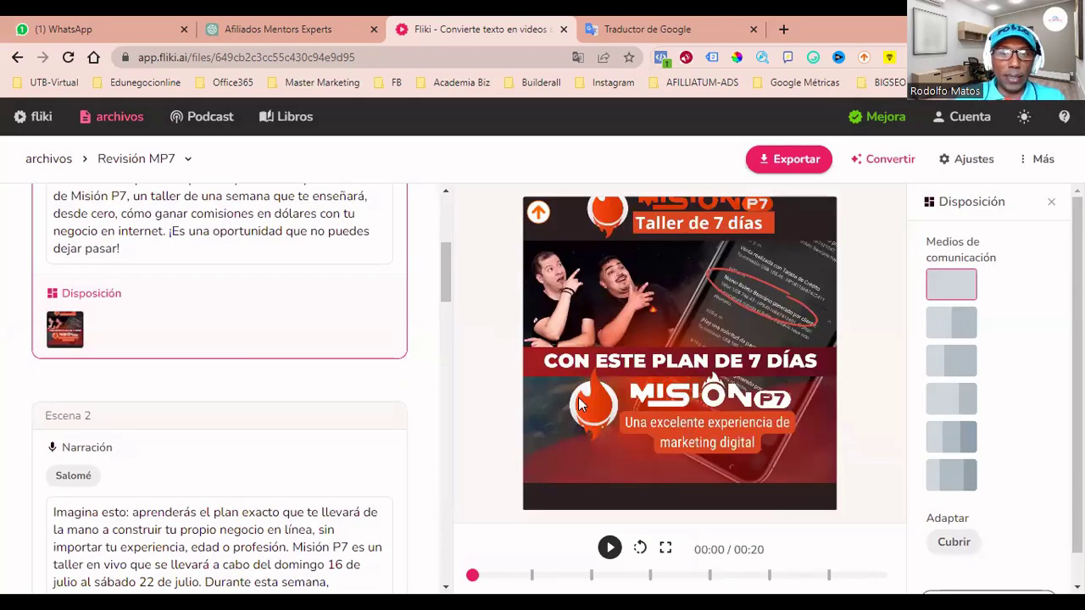
- Auto-select media for scene 2's layout and show that scene in the preview
{"action": "left_click_drag", "start_coordinate": [446, 271], "coordinate": [447, 311]}
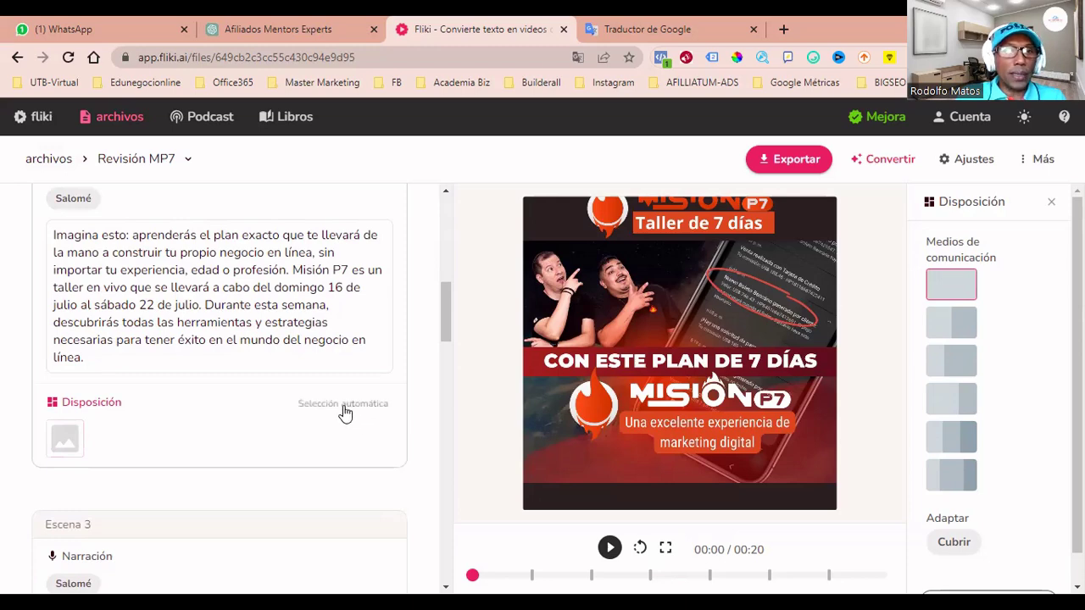
{"action": "left_click", "coordinate": [343, 405]}
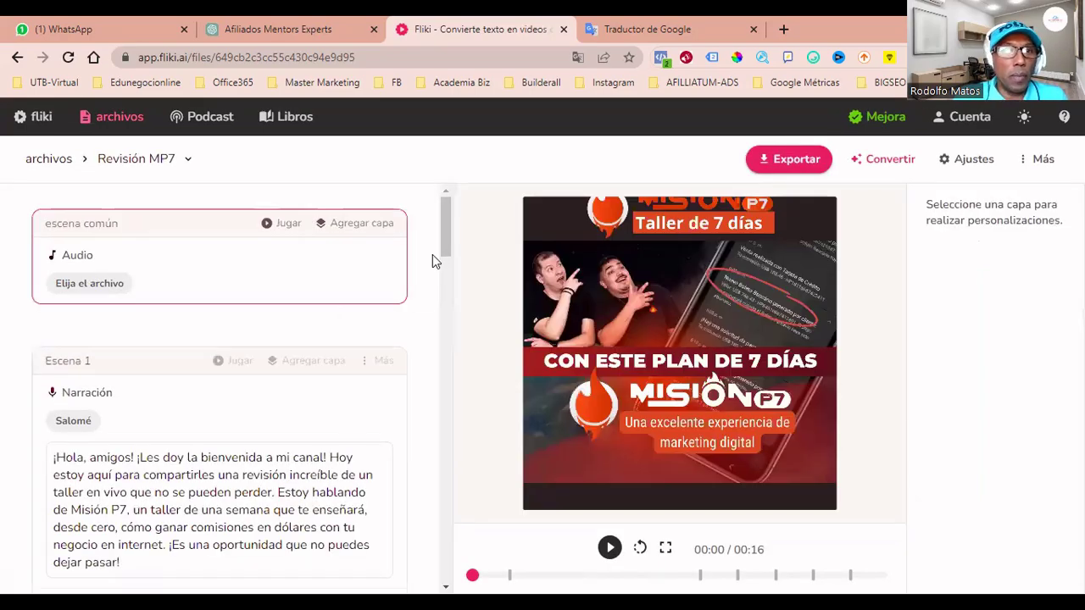
{"action": "left_click_drag", "start_coordinate": [444, 225], "coordinate": [441, 342]}
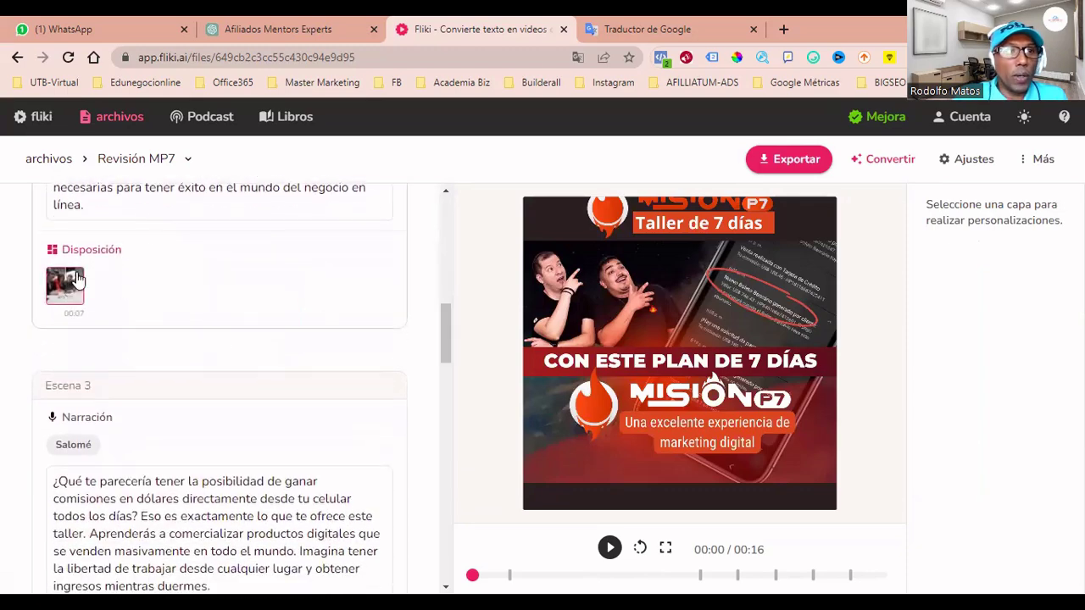
{"action": "left_click", "coordinate": [149, 211]}
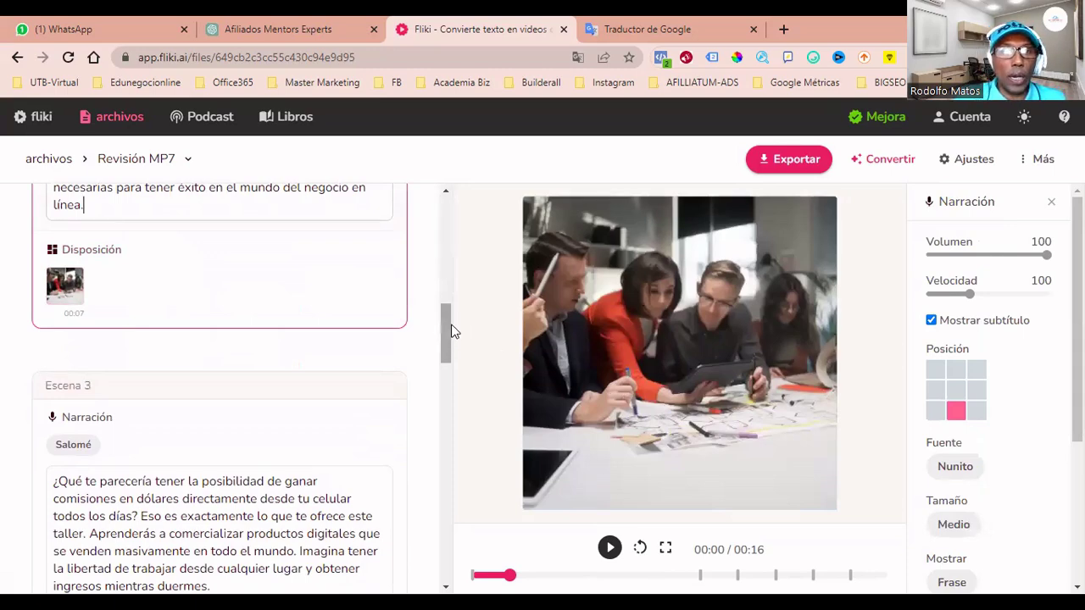
- Auto-select media for scene 3's layout, reload the project page and show that scene in the preview
{"action": "scroll", "coordinate": [450, 330], "scroll_direction": "up", "scroll_amount": 1}
{"action": "left_click_drag", "start_coordinate": [449, 330], "coordinate": [450, 367]}
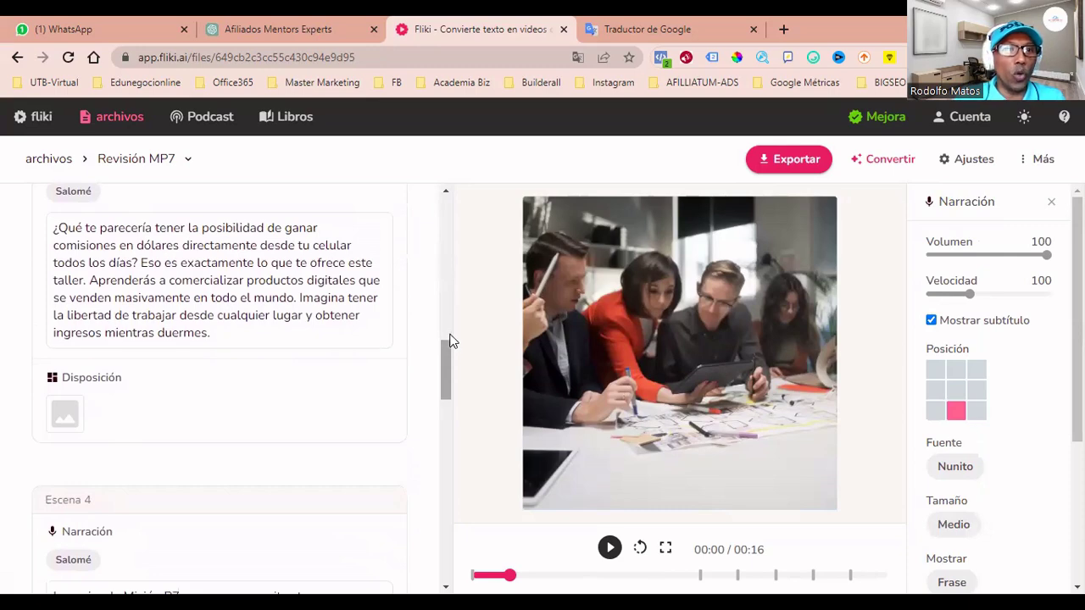
{"action": "left_click_drag", "start_coordinate": [443, 358], "coordinate": [432, 371]}
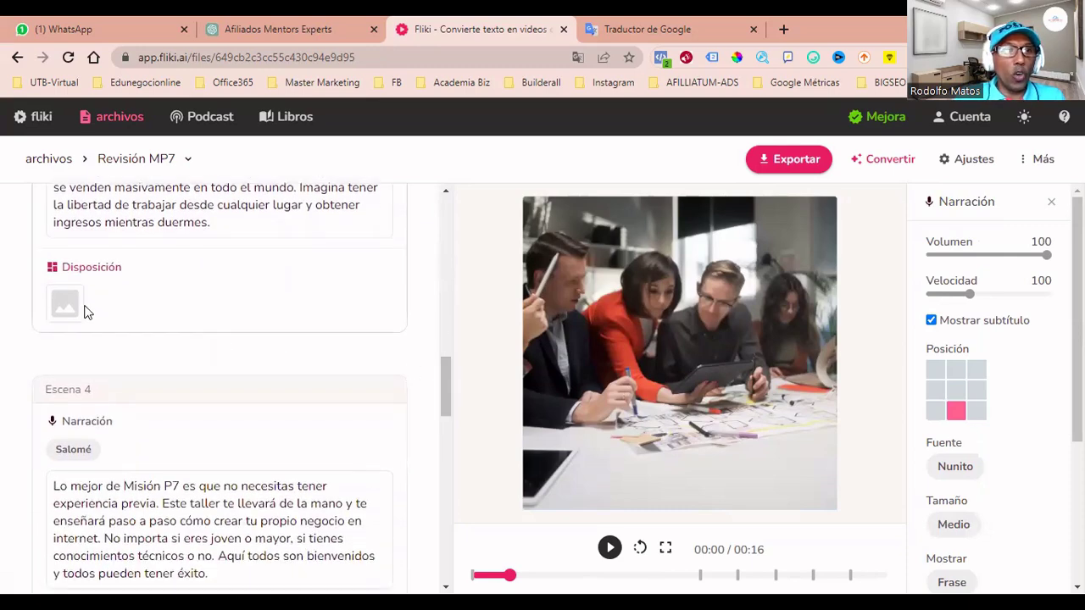
{"action": "key", "text": "F5"}
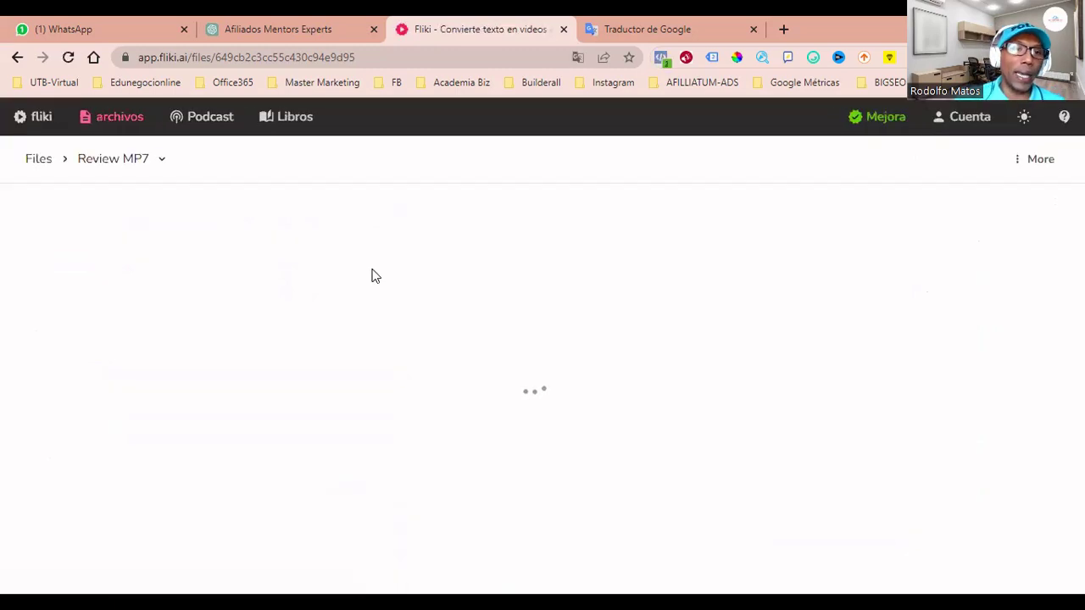
{"action": "left_click_drag", "start_coordinate": [443, 227], "coordinate": [452, 377]}
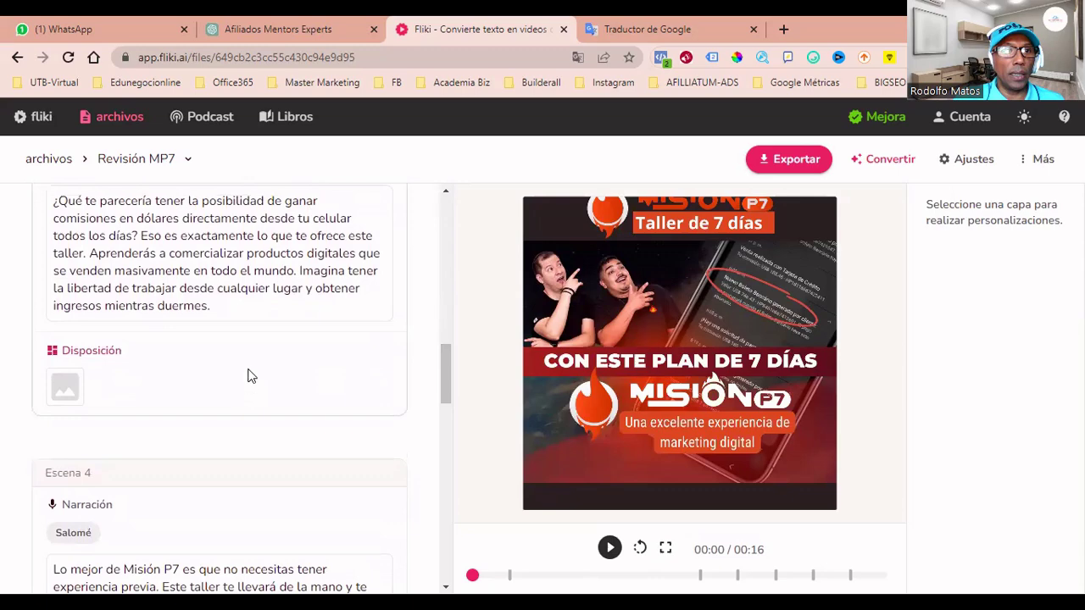
{"action": "left_click", "coordinate": [153, 287]}
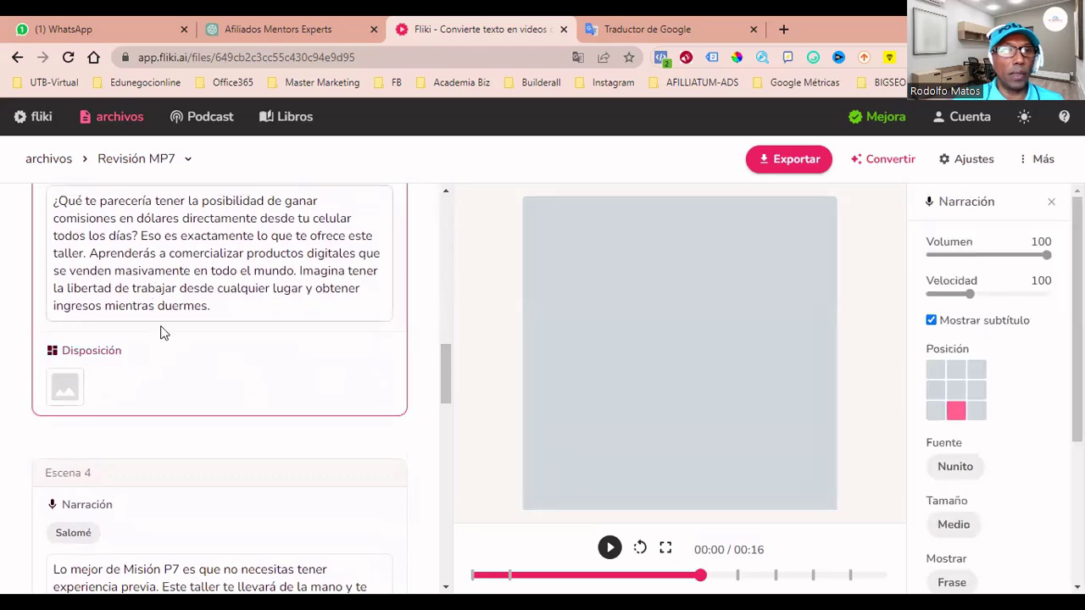
{"action": "key", "text": "F5"}
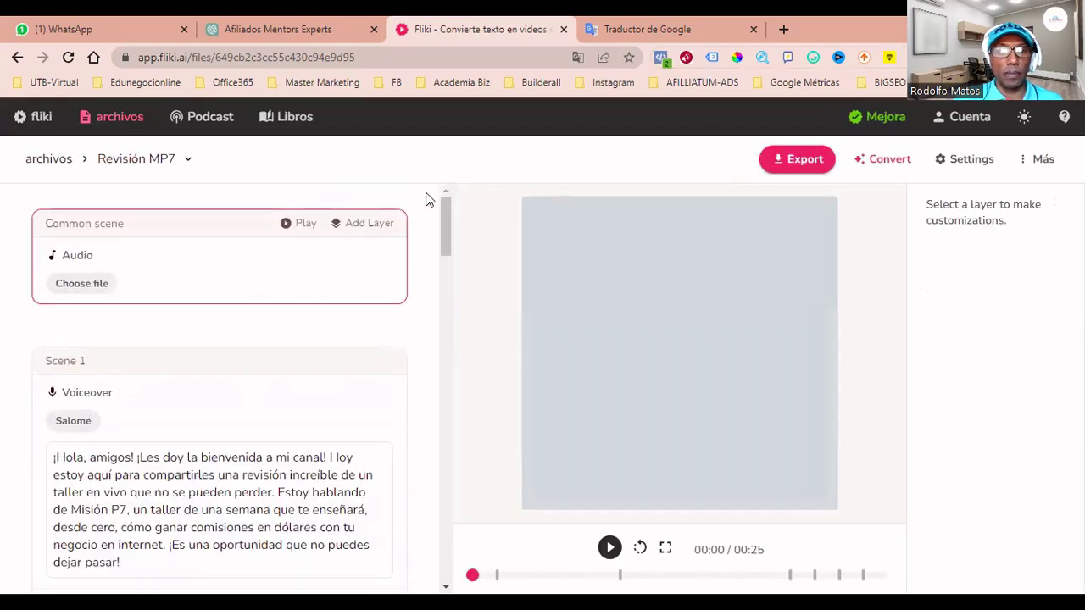
{"action": "left_click_drag", "start_coordinate": [443, 246], "coordinate": [355, 389]}
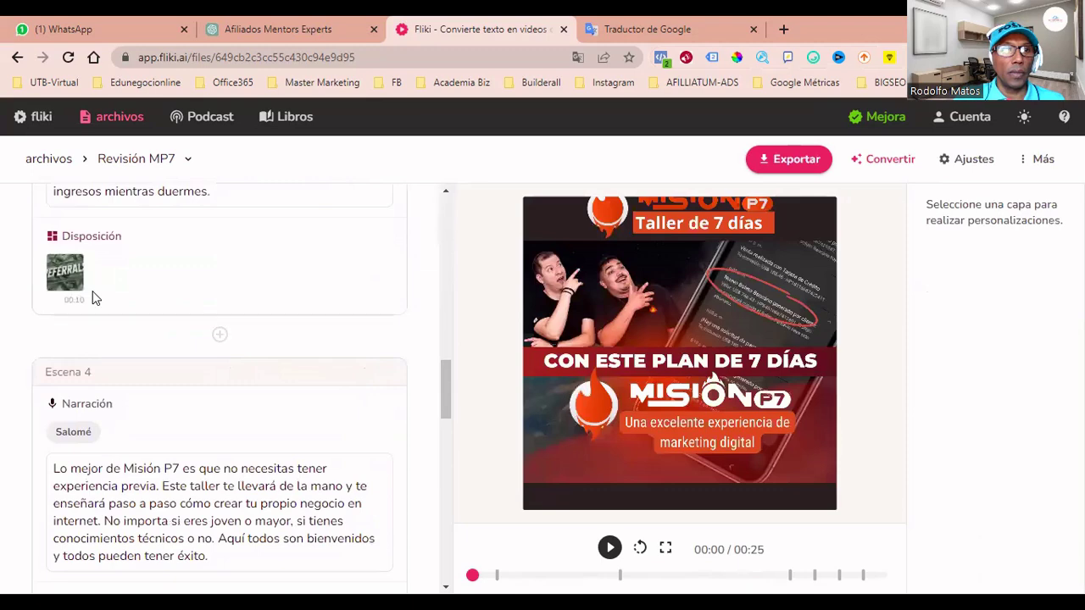
{"action": "left_click", "coordinate": [71, 277]}
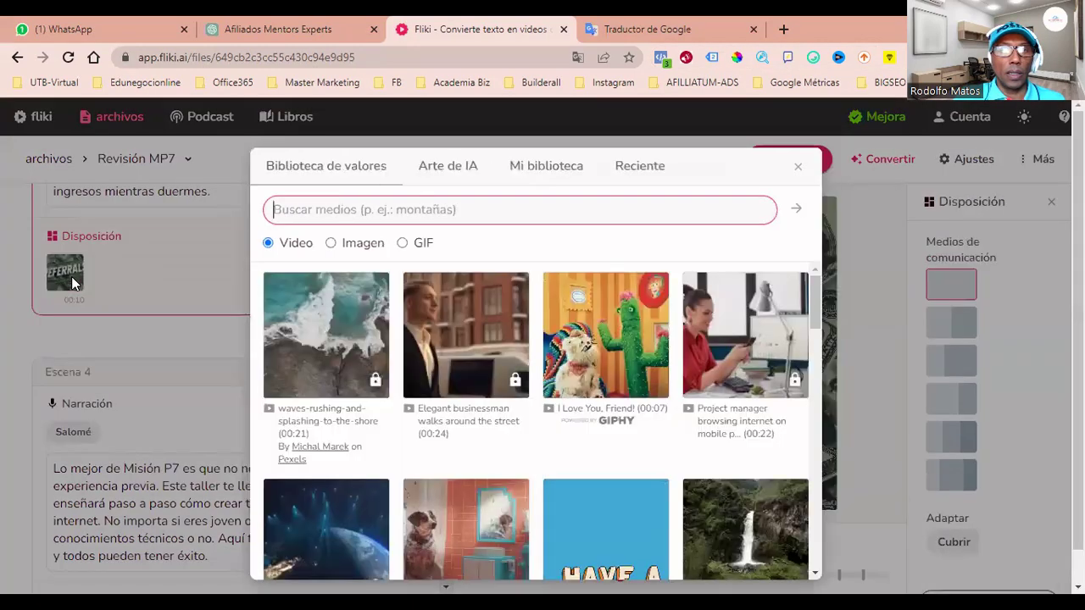
{"action": "left_click", "coordinate": [797, 167]}
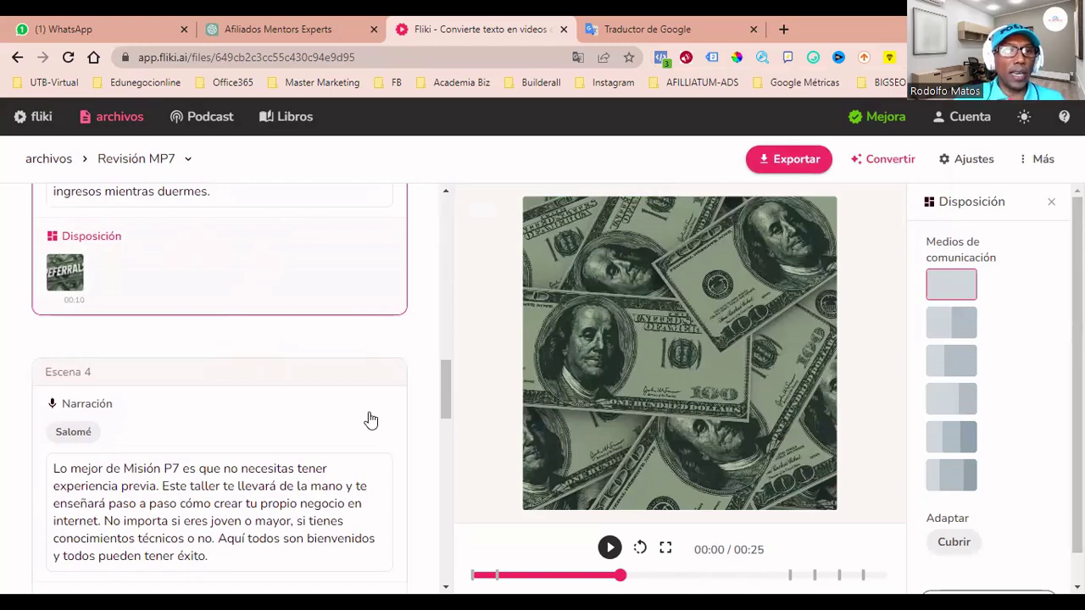
- Auto-select media for scene 4's layout and reload the project page
{"action": "left_click_drag", "start_coordinate": [441, 390], "coordinate": [440, 414]}
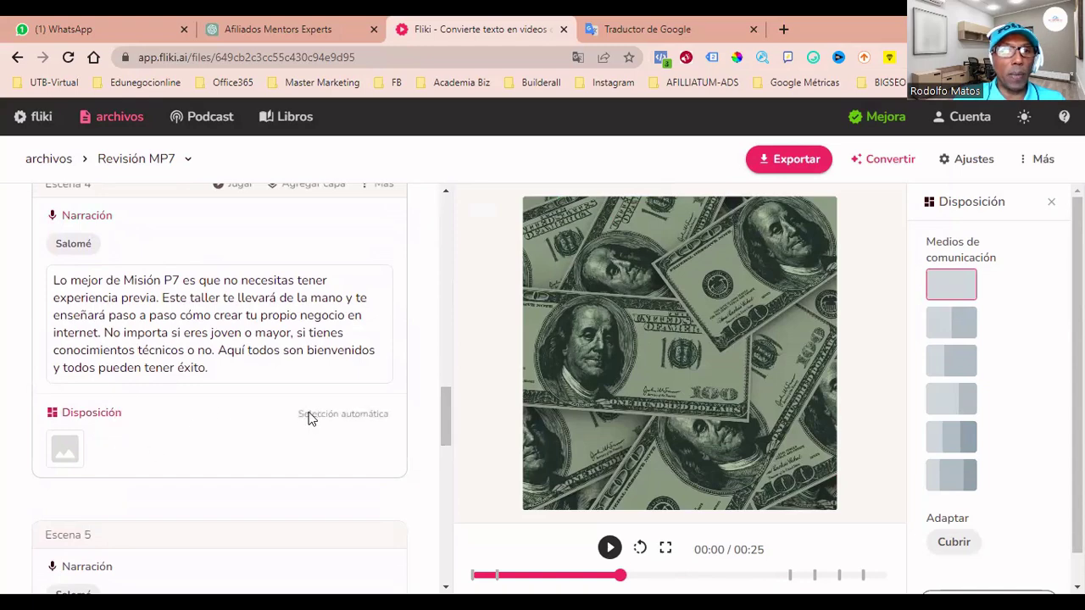
{"action": "left_click", "coordinate": [311, 419]}
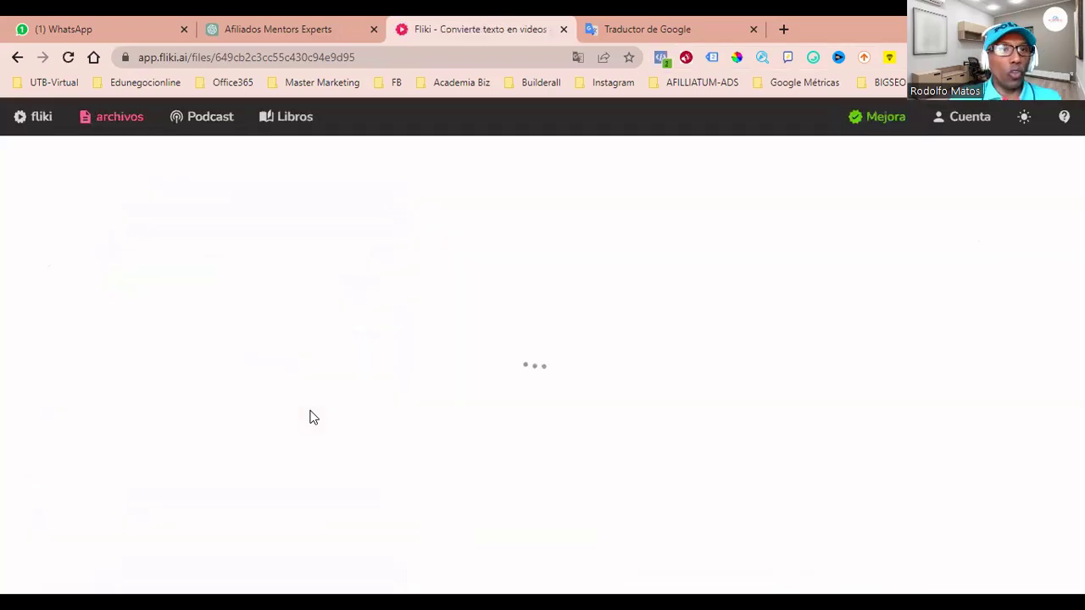
{"action": "left_click_drag", "start_coordinate": [441, 251], "coordinate": [431, 441]}
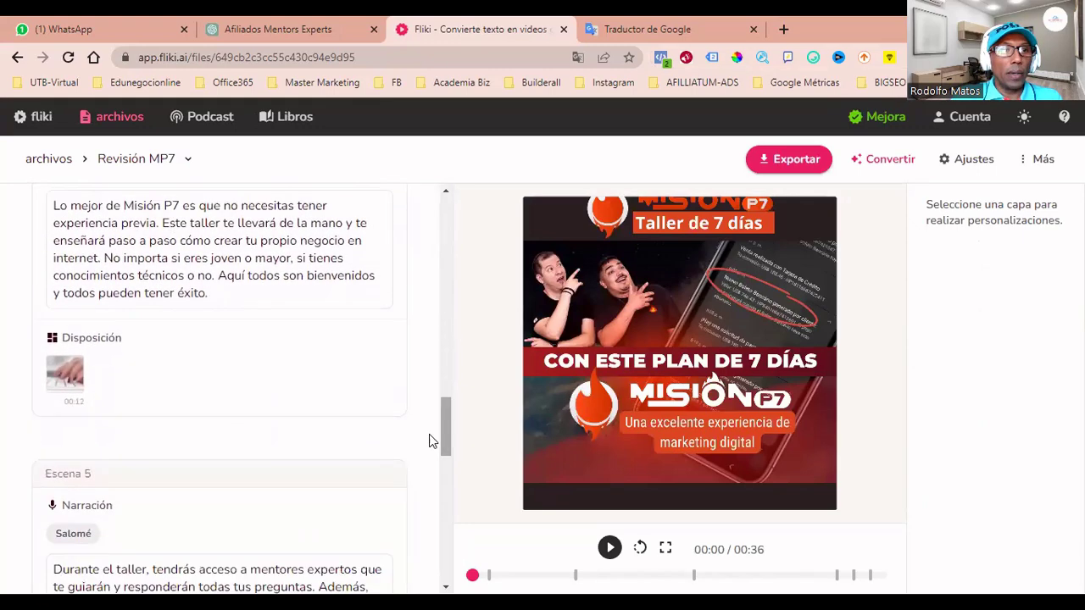
{"action": "left_click", "coordinate": [138, 276]}
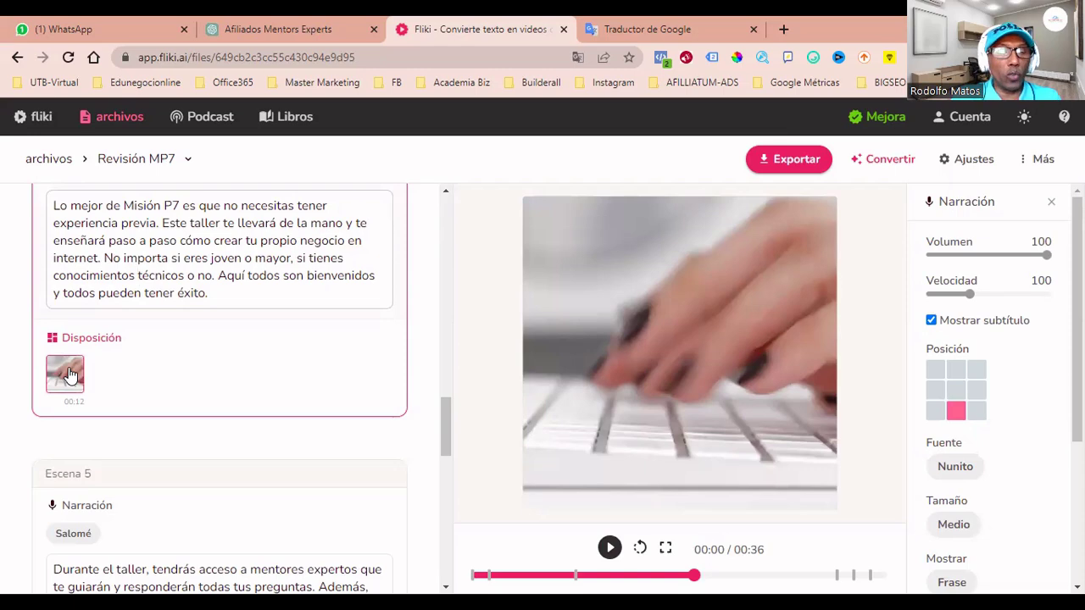
{"action": "key", "text": "F5"}
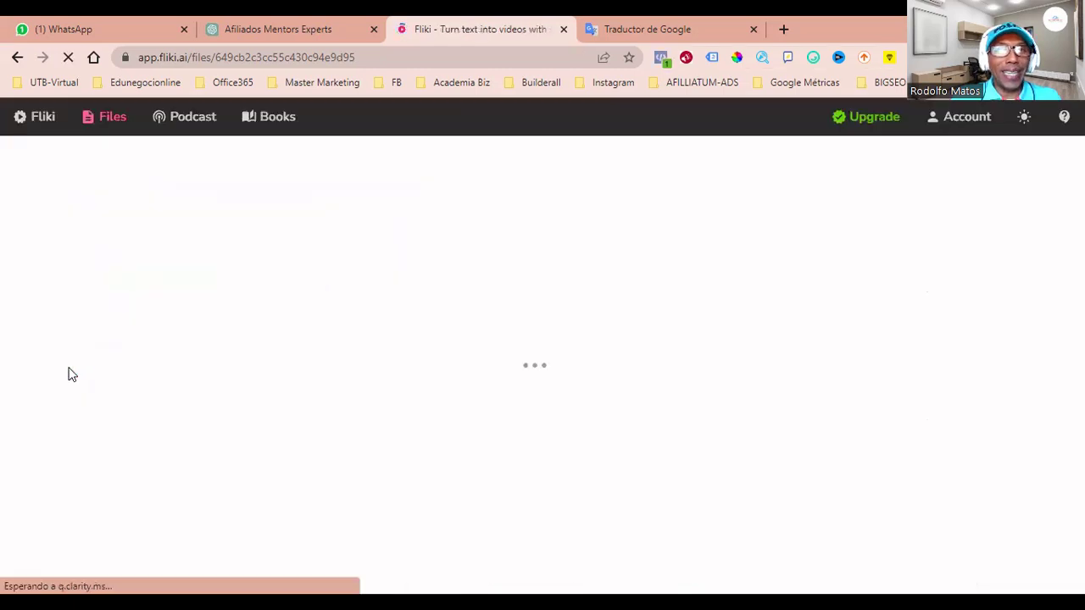
- Open the media library for scene 4's layout and browse its stock videos
{"action": "left_click", "coordinate": [68, 313]}
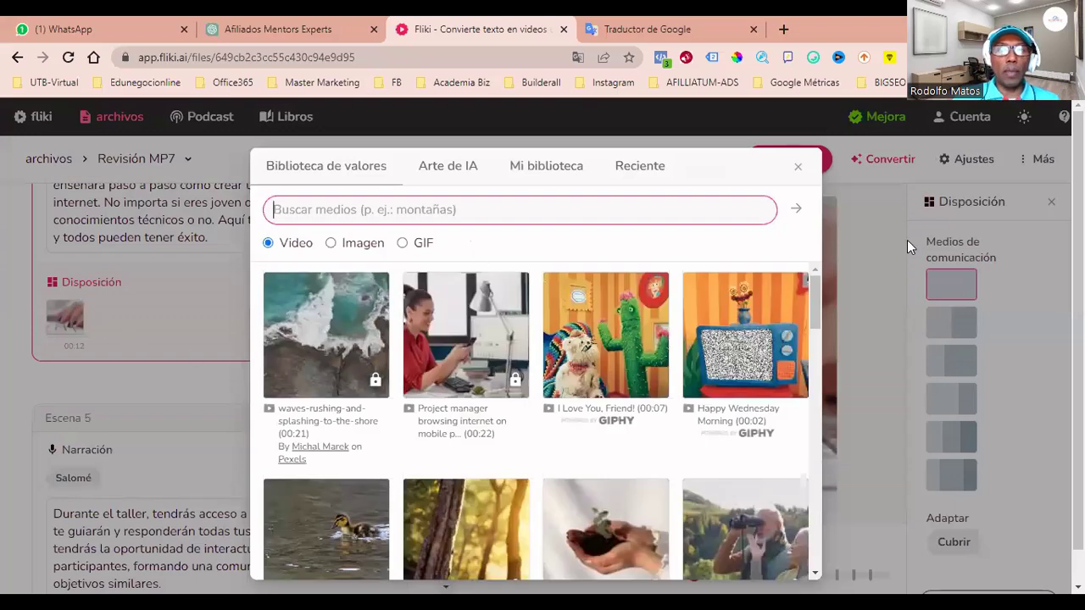
{"action": "mouse_move", "coordinate": [818, 291]}
{"action": "left_mouse_down"}
{"action": "mouse_move", "coordinate": [818, 315]}
{"action": "mouse_move", "coordinate": [815, 298]}
{"action": "left_mouse_up"}
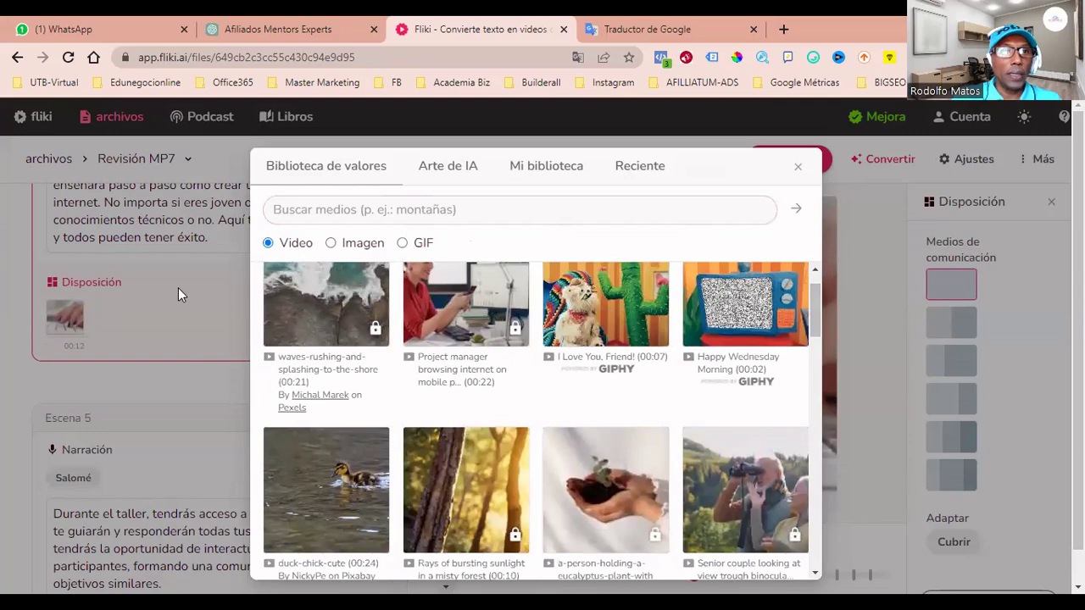
{"action": "left_click", "coordinate": [317, 215]}
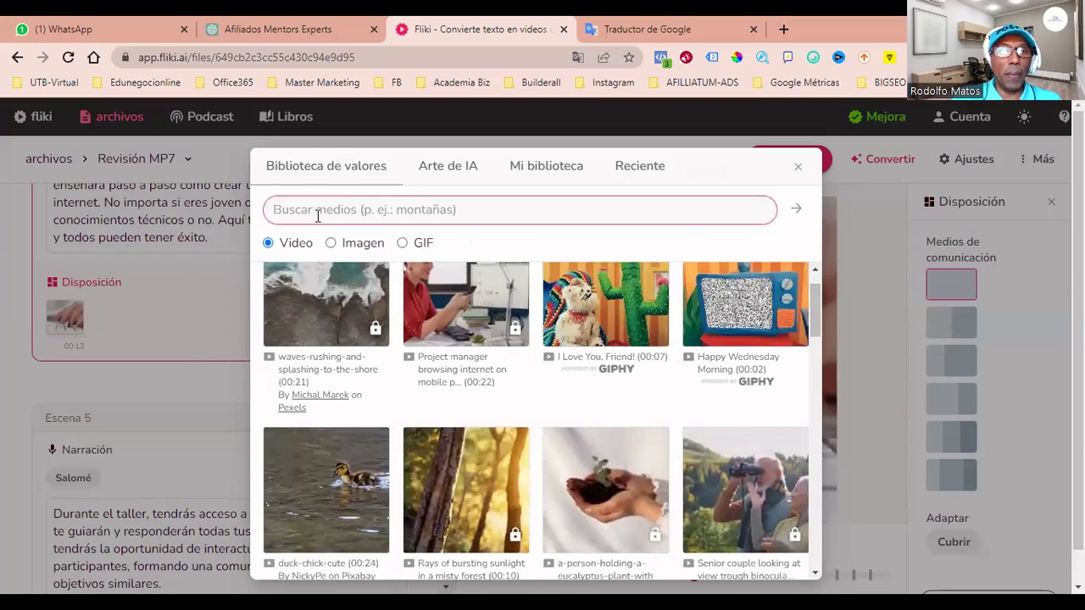
{"action": "left_click", "coordinate": [363, 185]}
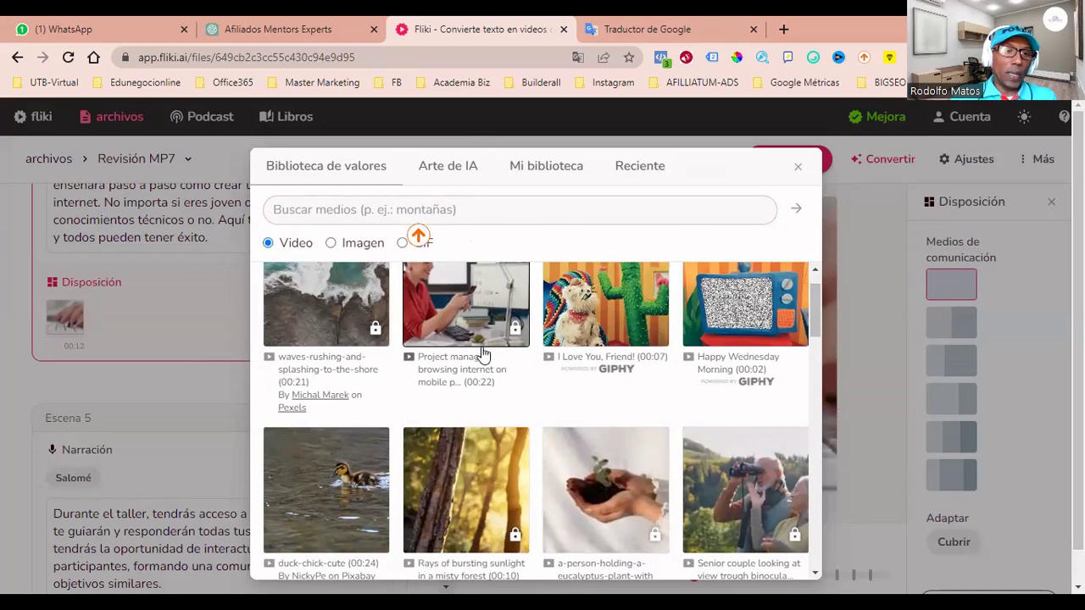
{"action": "left_click", "coordinate": [476, 213]}
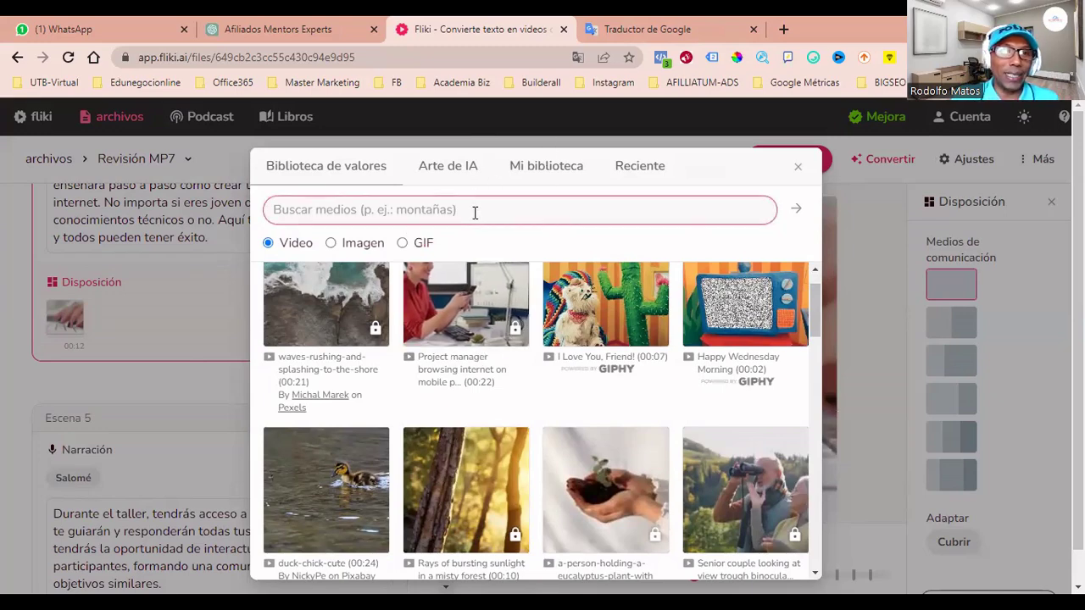
- Switch to Google Translate, translate "Enseñanza paso a paso" from Spanish to English and copy the translation
{"action": "key", "text": "ctrl+Tab"}
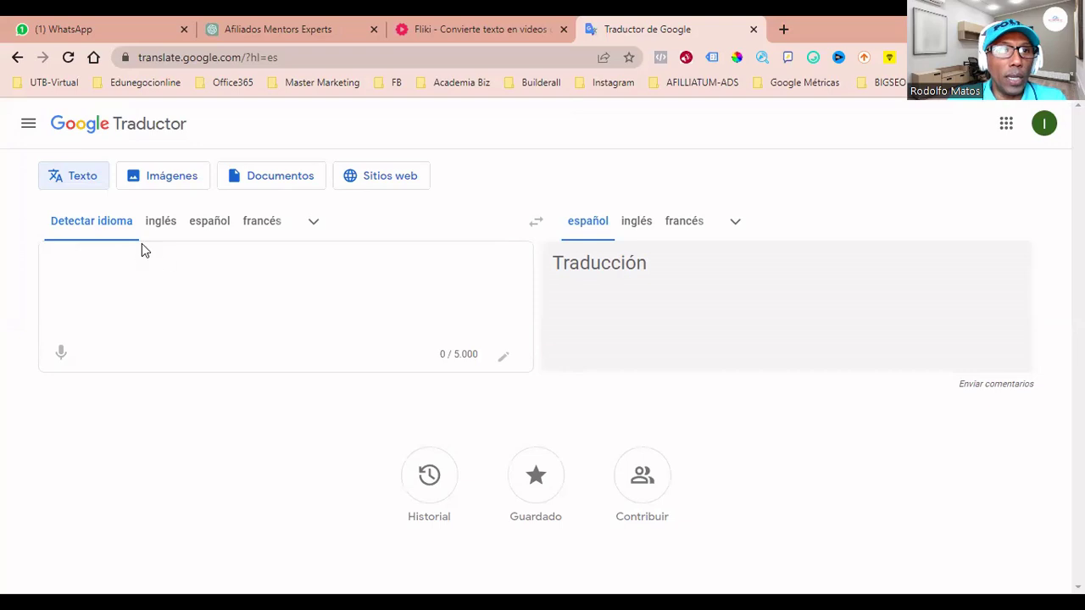
{"action": "left_click", "coordinate": [212, 223]}
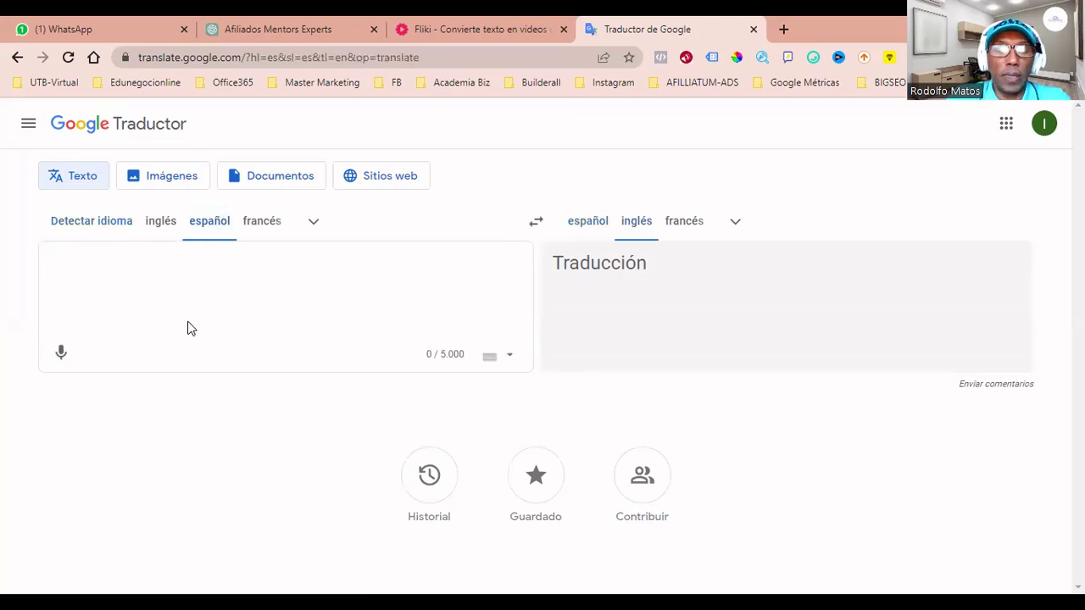
{"action": "type", "text": "Enseña"}
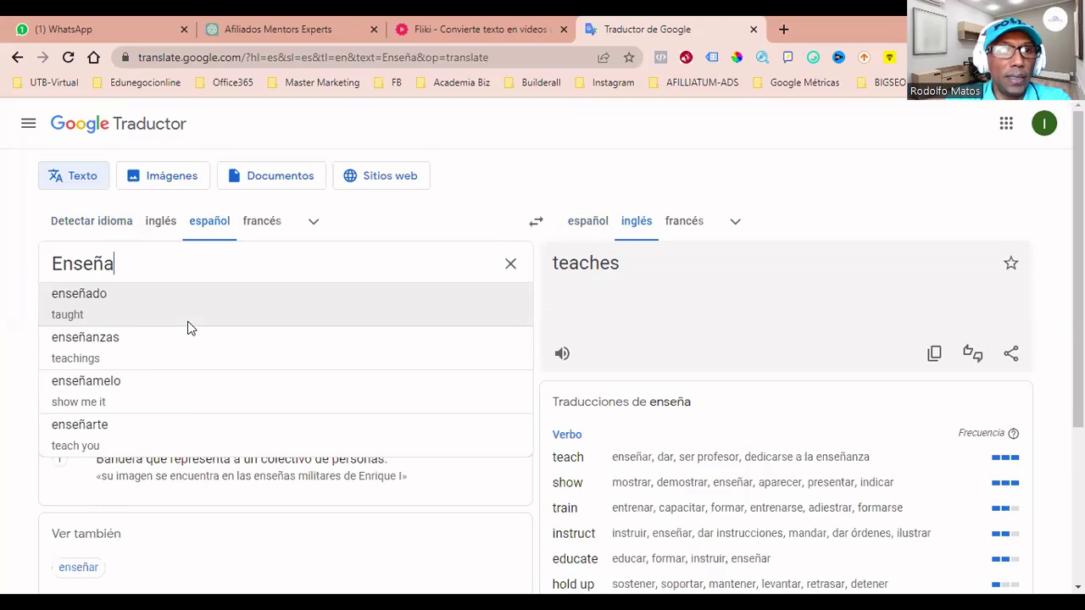
{"action": "key", "text": "BackSpace"}
{"action": "key", "text": "BackSpace"}
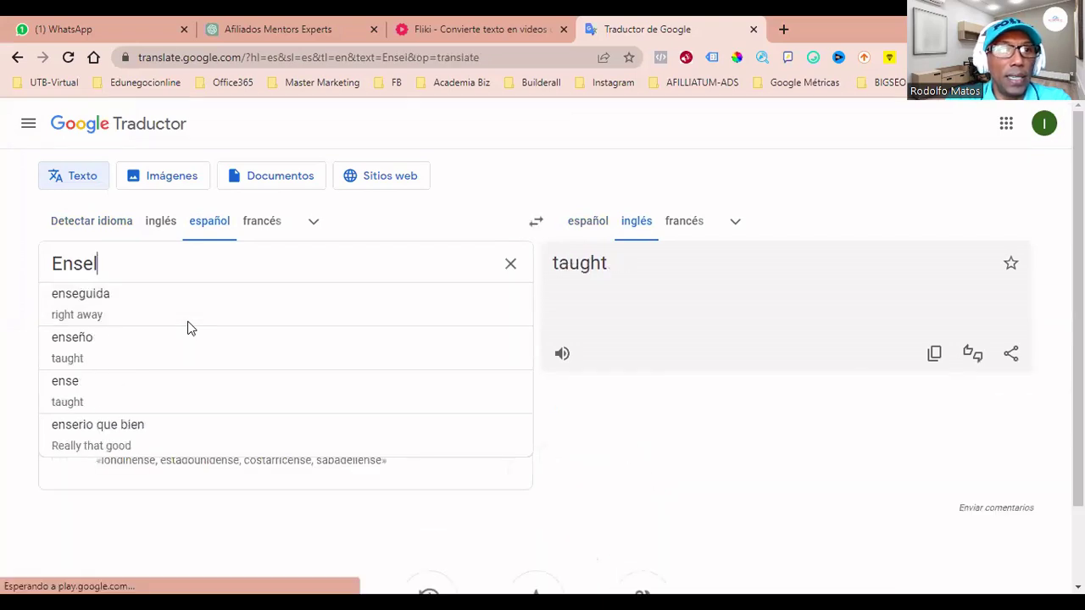
{"action": "type", "text": "ñanz"}
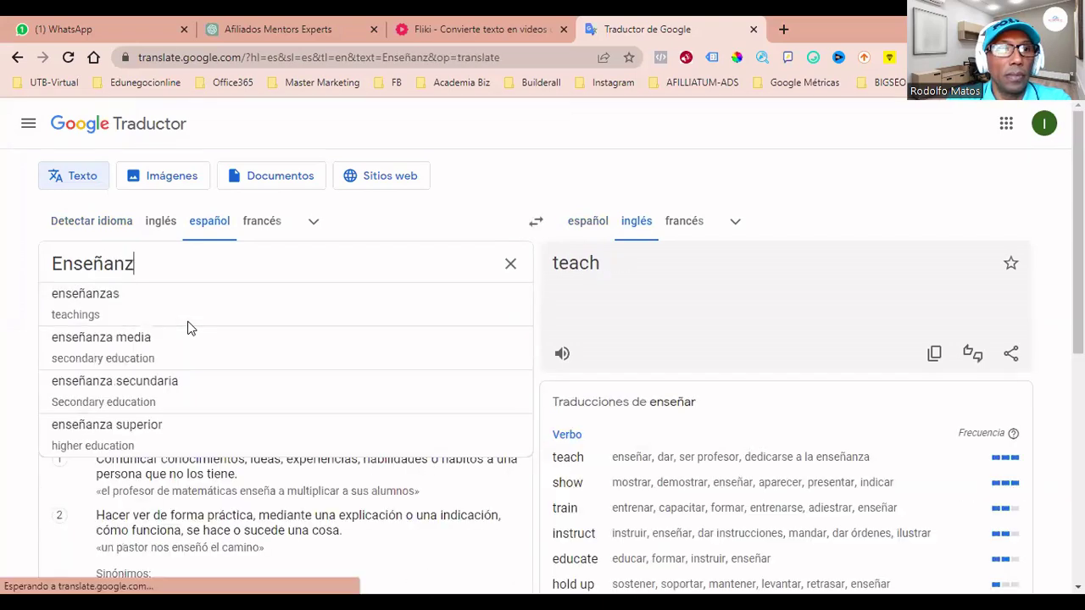
{"action": "type", "text": "a paspo"}
{"action": "key", "text": "BackSpace"}
{"action": "key", "text": "BackSpace"}
{"action": "type", "text": "a"}
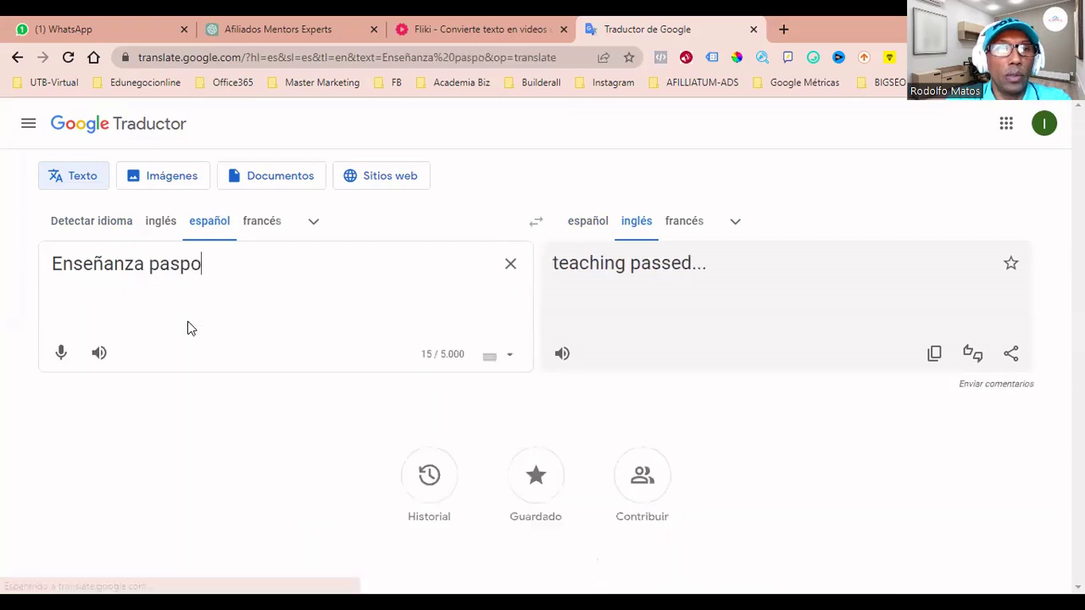
{"action": "key", "text": "BackSpace"}
{"action": "key", "text": "BackSpace"}
{"action": "type", "text": "o a paso"}
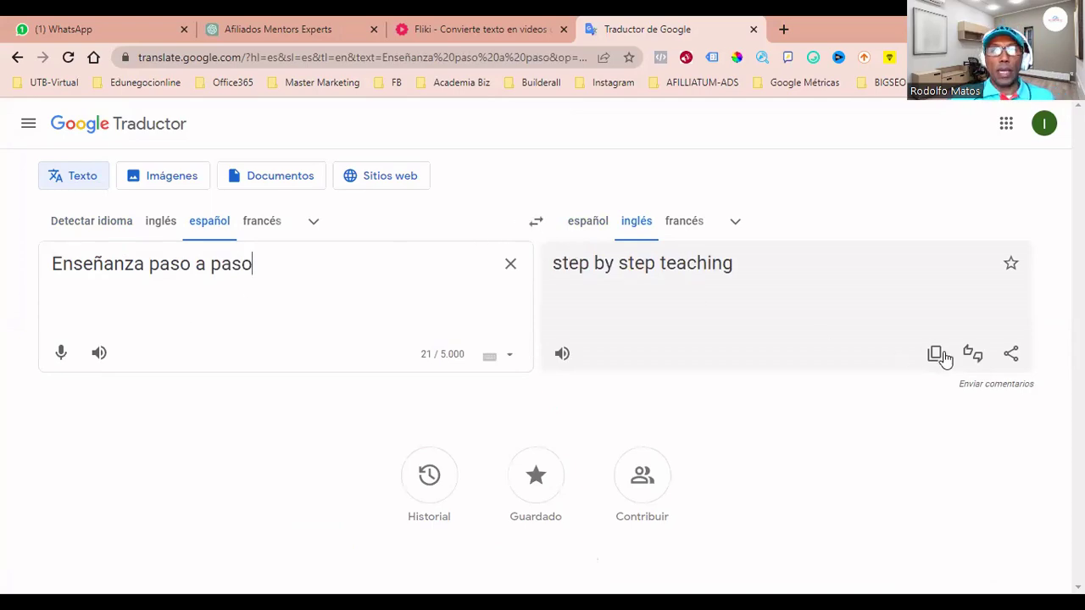
{"action": "left_click", "coordinate": [937, 355]}
- Back in Fliki, search the stock videos for "step by step teaching" and replace scene 4's layout media with a result
{"action": "key", "text": "ctrl+shift+Tab"}
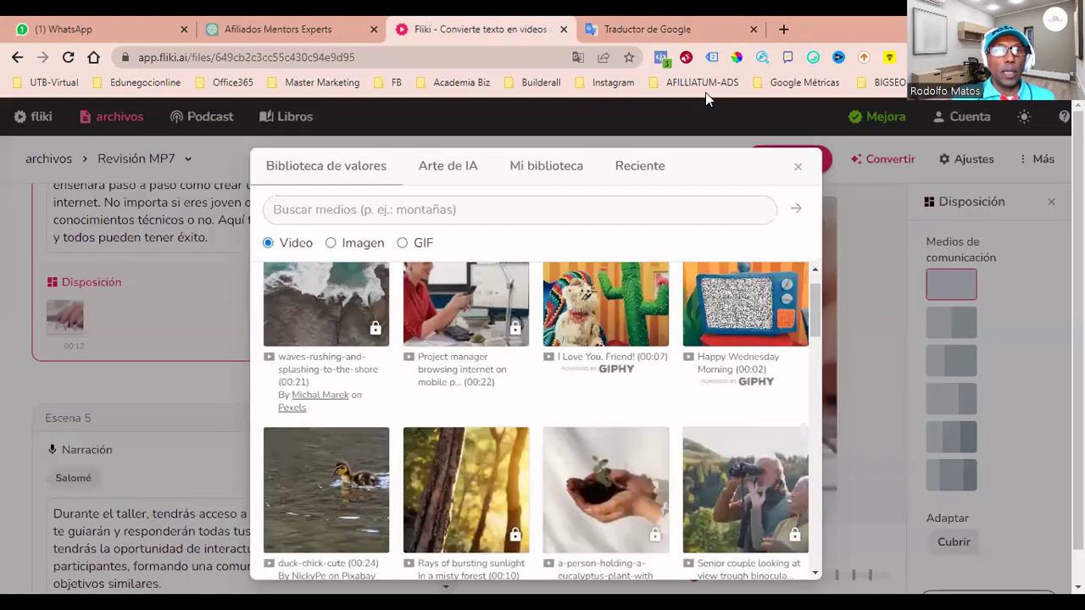
{"action": "left_click", "coordinate": [395, 211]}
{"action": "key", "text": "ctrl+v"}
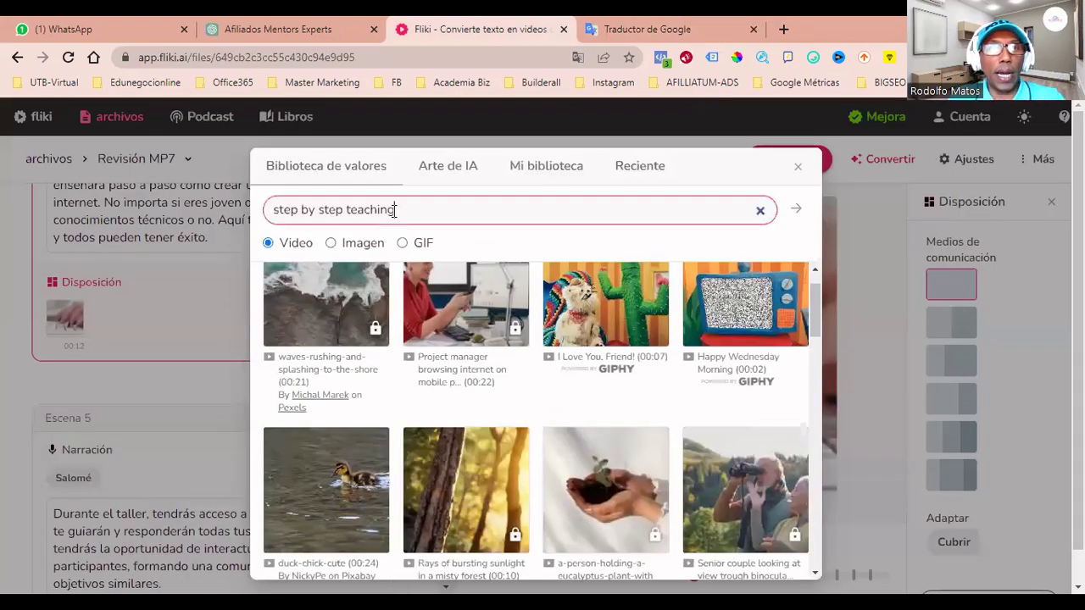
{"action": "left_click", "coordinate": [796, 209]}
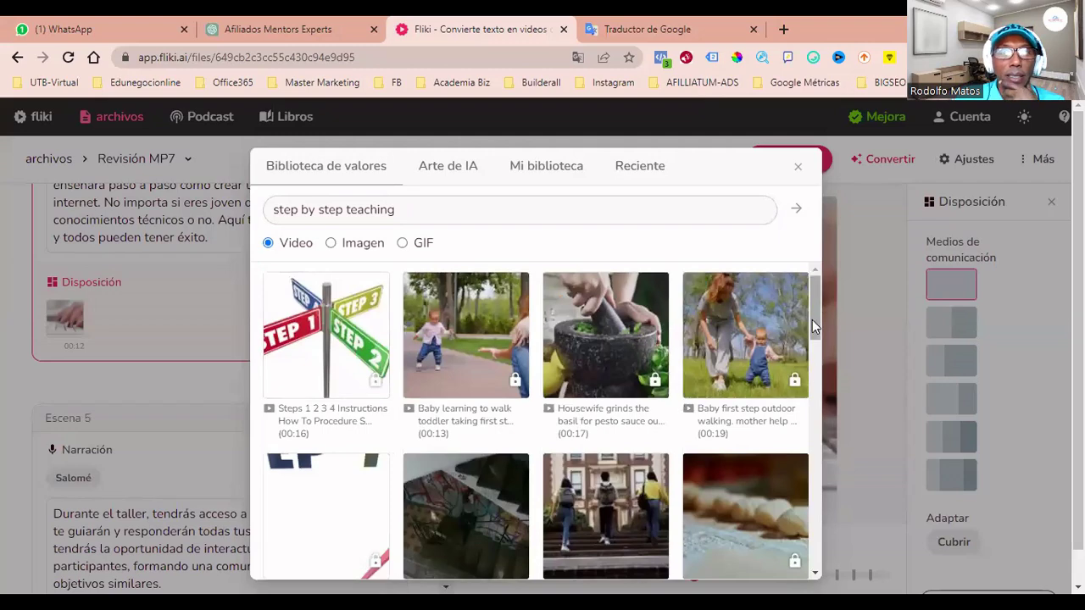
{"action": "scroll", "coordinate": [812, 322], "scroll_direction": "down", "scroll_amount": 1}
{"action": "left_click_drag", "start_coordinate": [812, 320], "coordinate": [825, 339]}
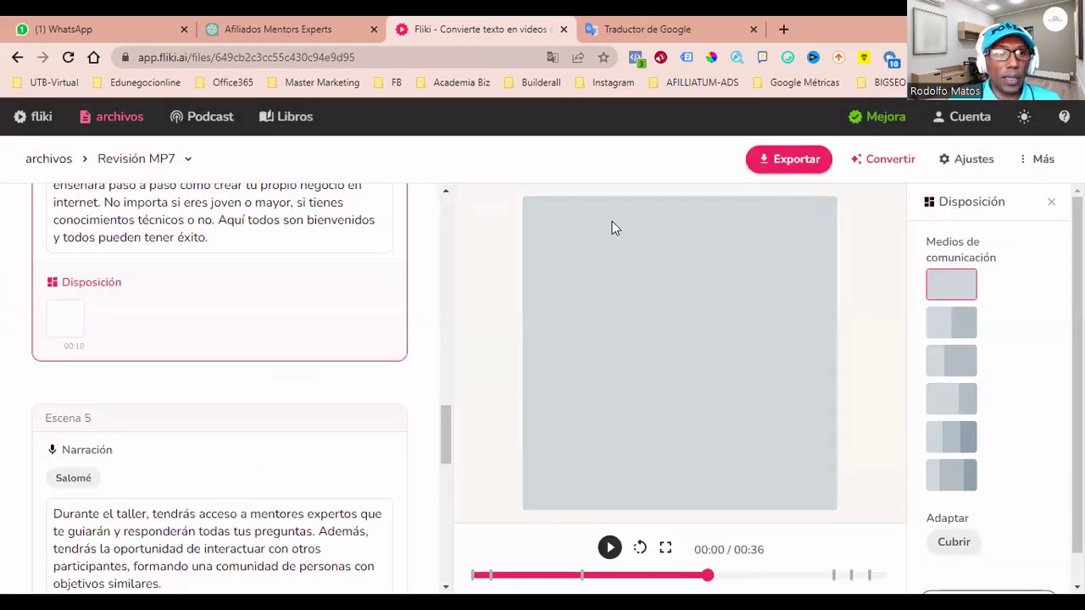
{"action": "left_click_drag", "start_coordinate": [446, 432], "coordinate": [435, 537]}
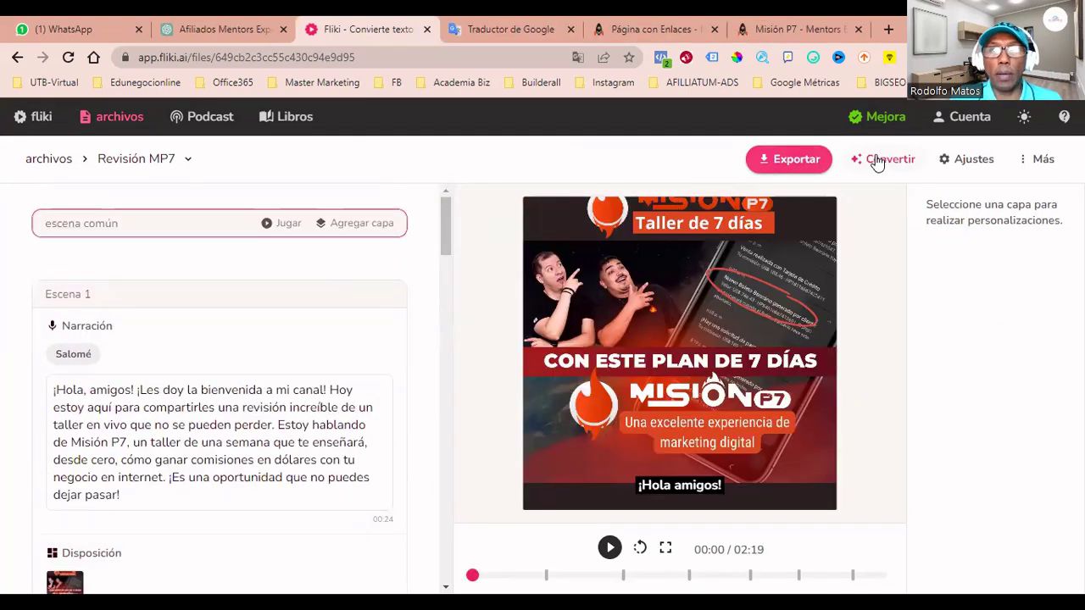
- Set the video's aspect ratio to Paisaje (16:9) and save the project settings
{"action": "left_click", "coordinate": [962, 163]}
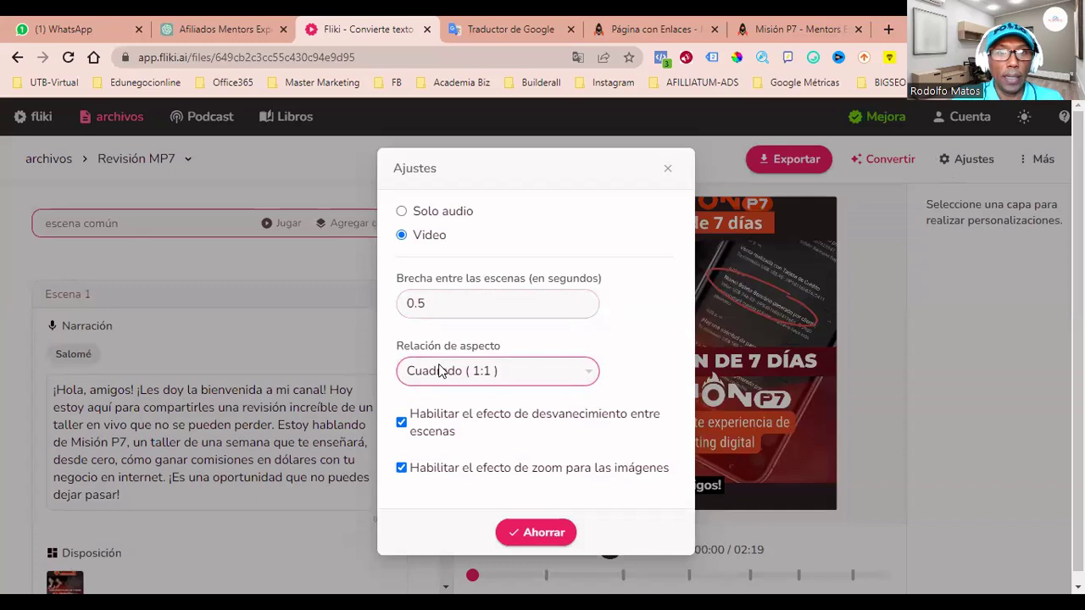
{"action": "left_click", "coordinate": [585, 380]}
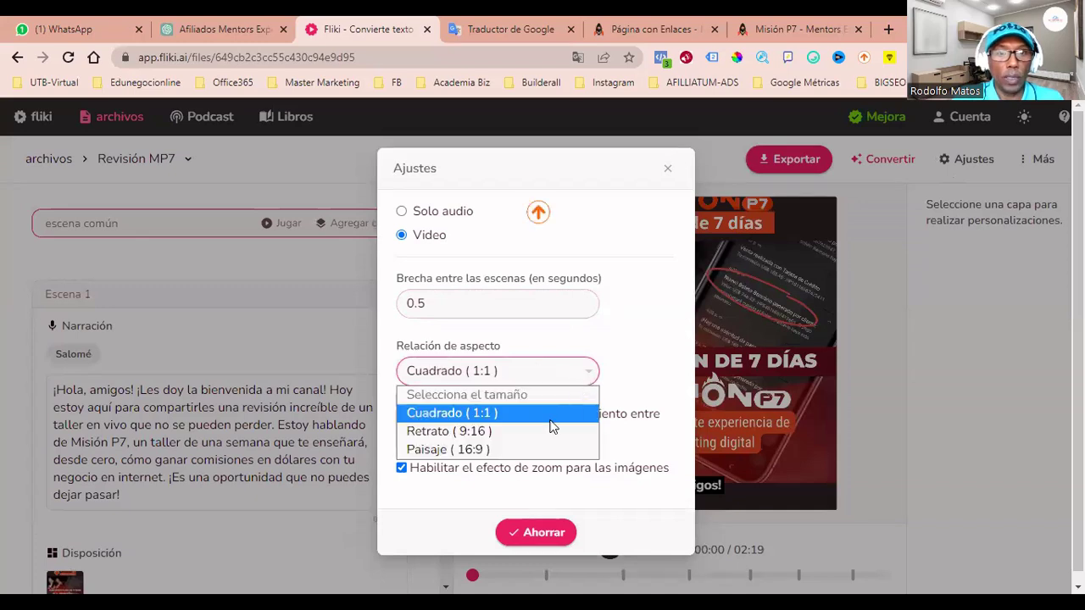
{"action": "left_click", "coordinate": [481, 451]}
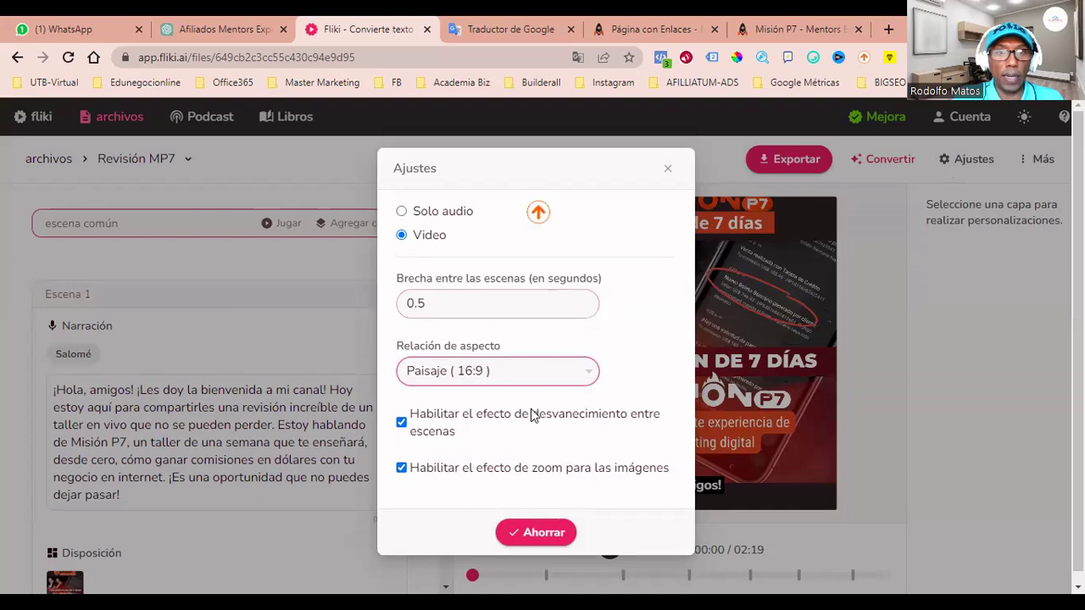
{"action": "left_click", "coordinate": [545, 534]}
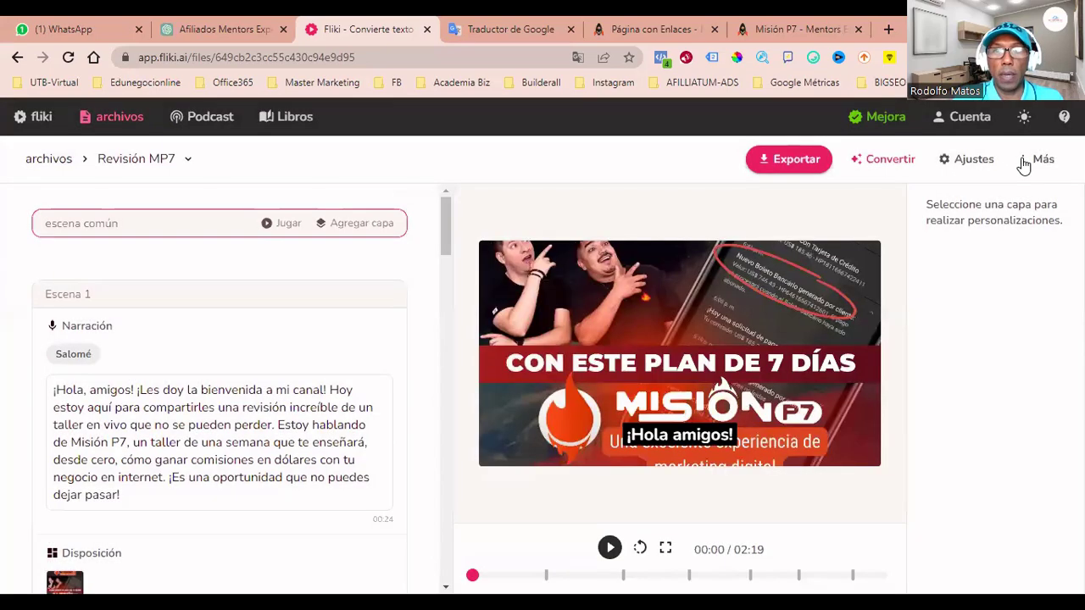
- Add an audio layer to the common scene (escena común) and open the stock music library for its file
{"action": "left_click", "coordinate": [1030, 158]}
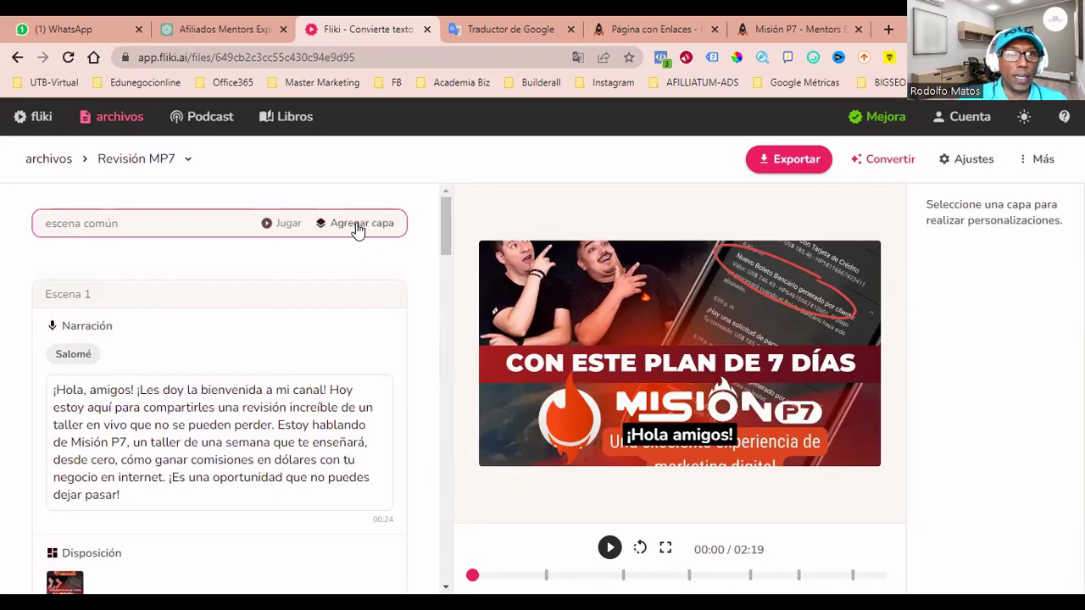
{"action": "left_click", "coordinate": [318, 225]}
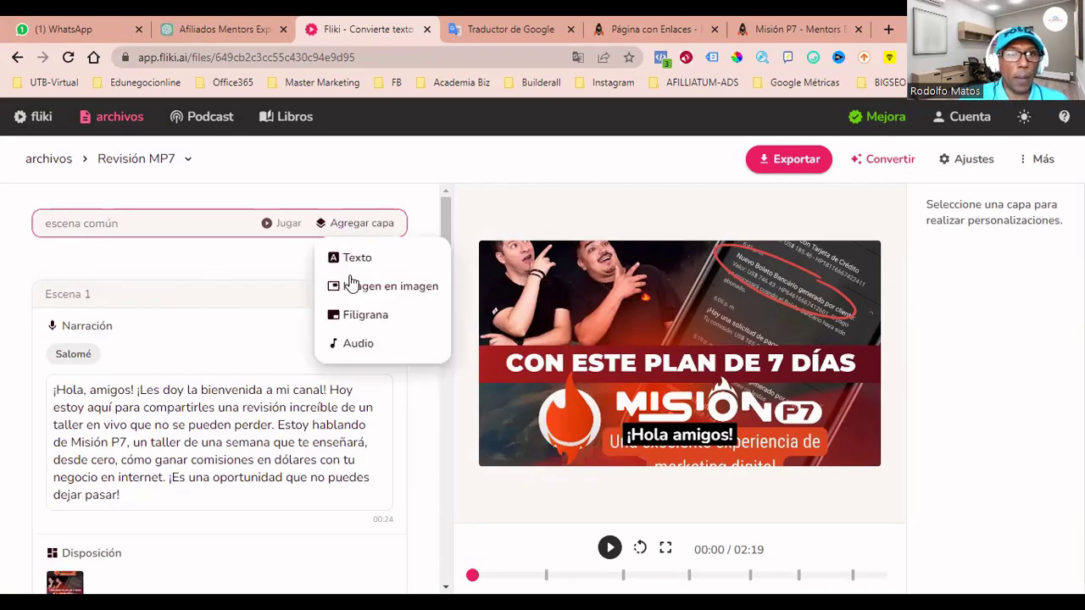
{"action": "left_click", "coordinate": [359, 346]}
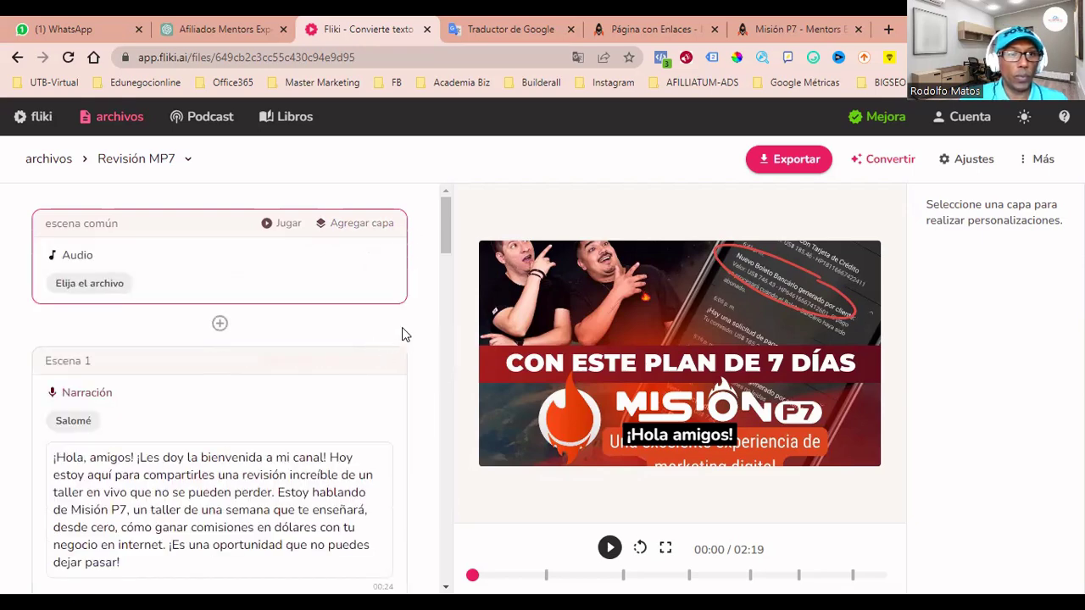
{"action": "mouse_move", "coordinate": [447, 222]}
{"action": "left_mouse_down"}
{"action": "mouse_move", "coordinate": [449, 250]}
{"action": "mouse_move", "coordinate": [427, 226]}
{"action": "left_mouse_up"}
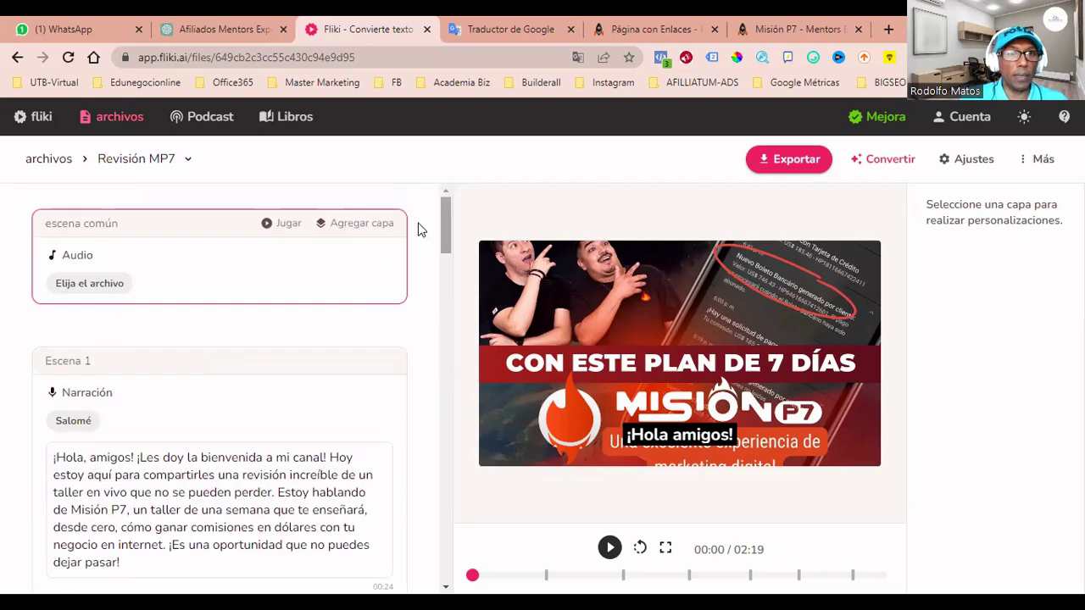
{"action": "left_click", "coordinate": [82, 290]}
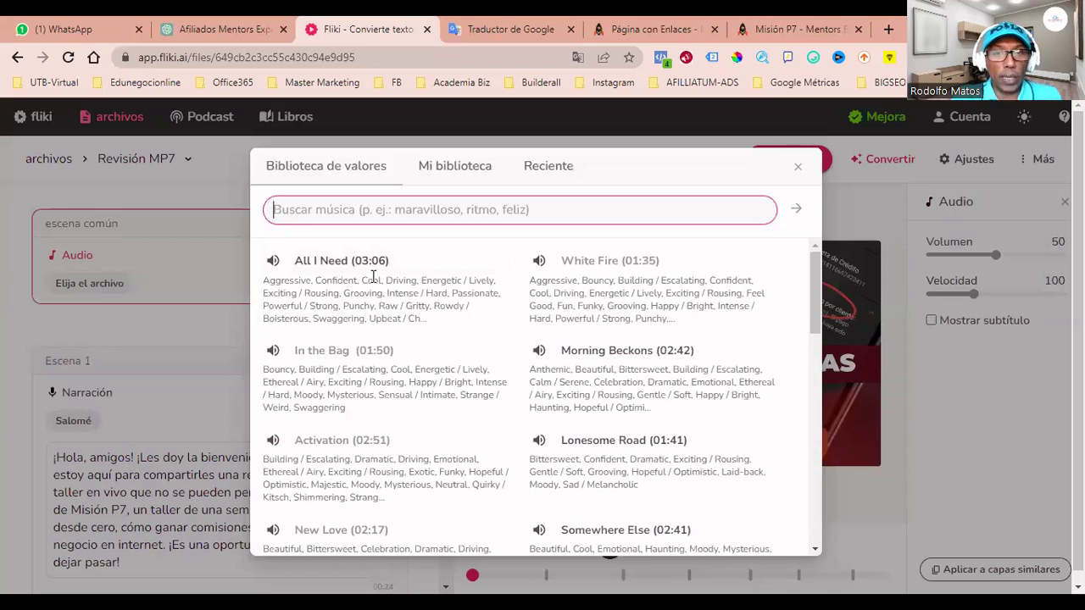
- Preview the stock tracks All I Need, Morning Beckons, Lonesome Road, Somewhere Else and Riot In The Arena
{"action": "left_click", "coordinate": [273, 263]}
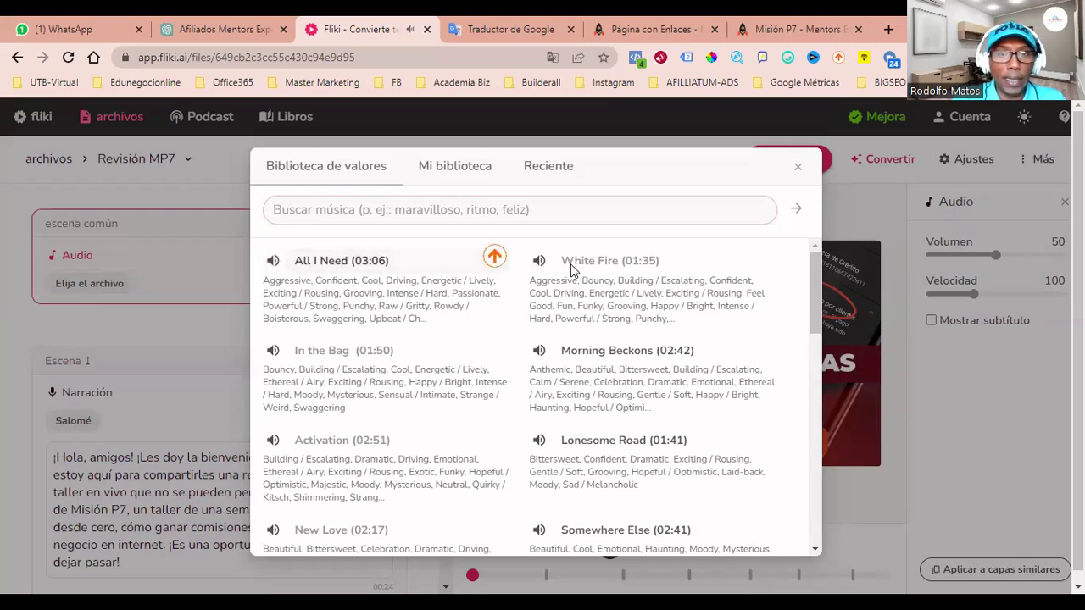
{"action": "left_click", "coordinate": [539, 352]}
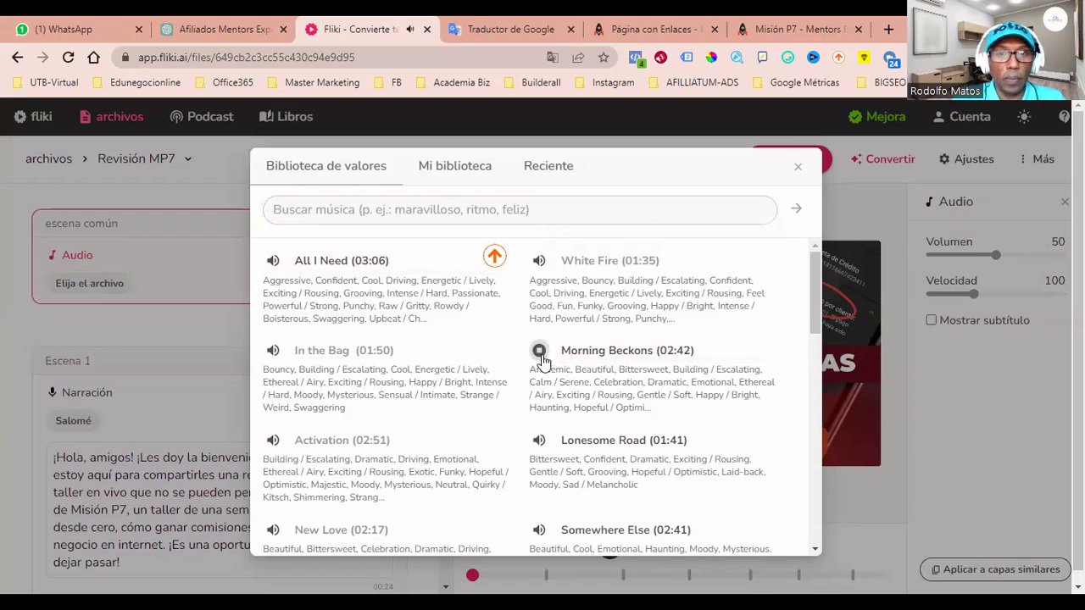
{"action": "left_click", "coordinate": [540, 442]}
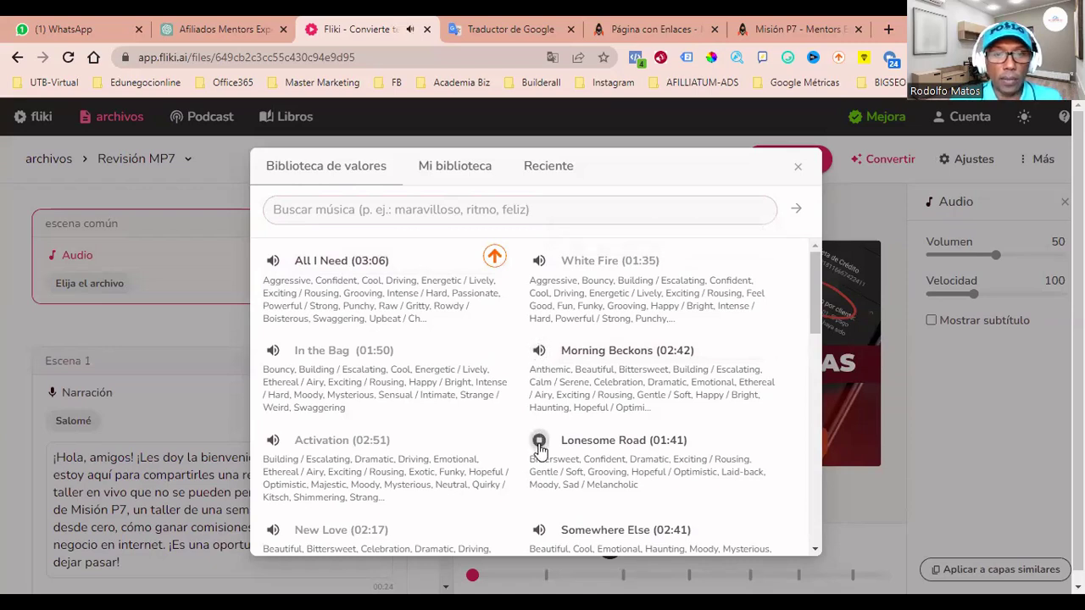
{"action": "scroll", "coordinate": [814, 333], "scroll_direction": "down", "scroll_amount": 2}
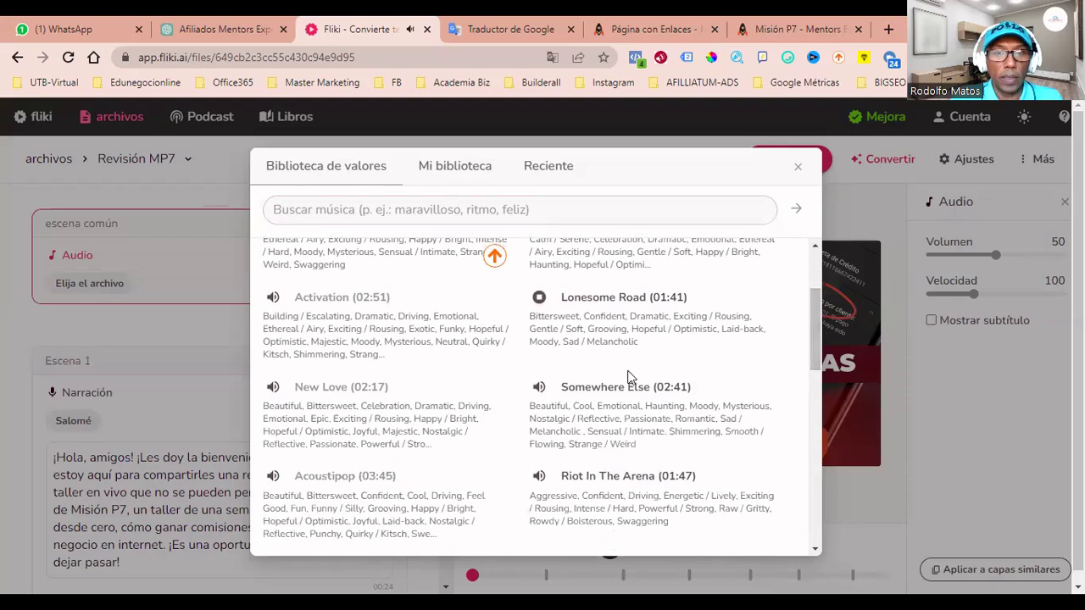
{"action": "left_click", "coordinate": [540, 386]}
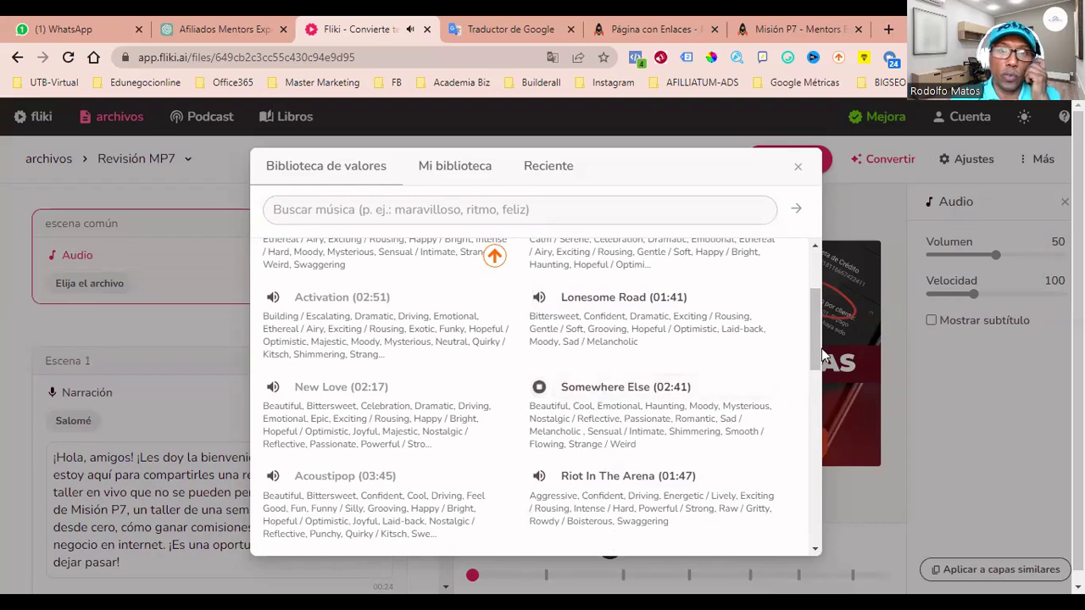
{"action": "left_click_drag", "start_coordinate": [816, 328], "coordinate": [812, 364]}
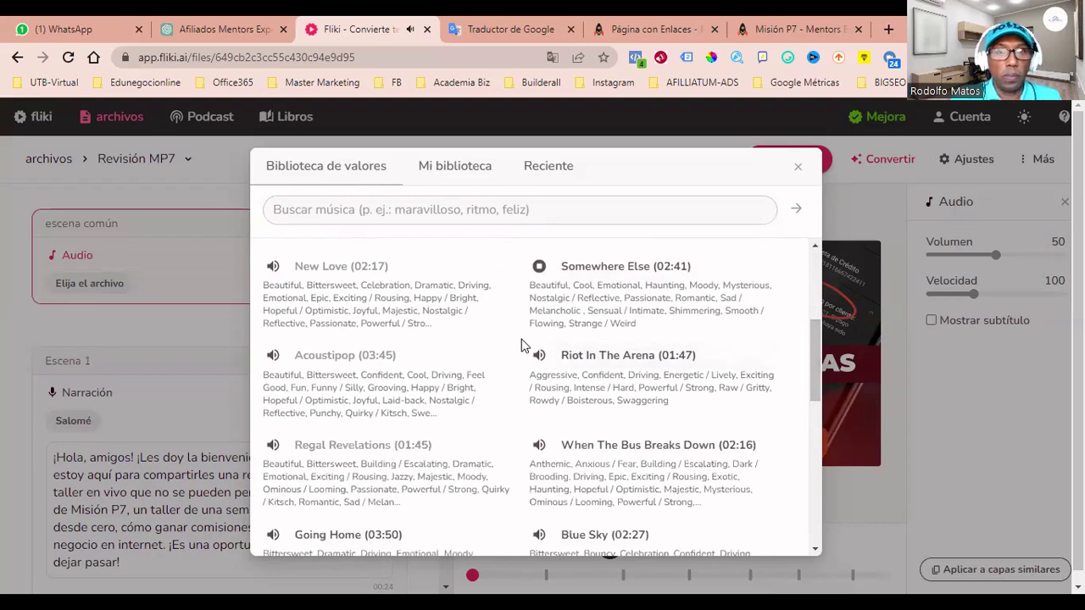
{"action": "left_click", "coordinate": [541, 267]}
{"action": "left_click", "coordinate": [538, 356]}
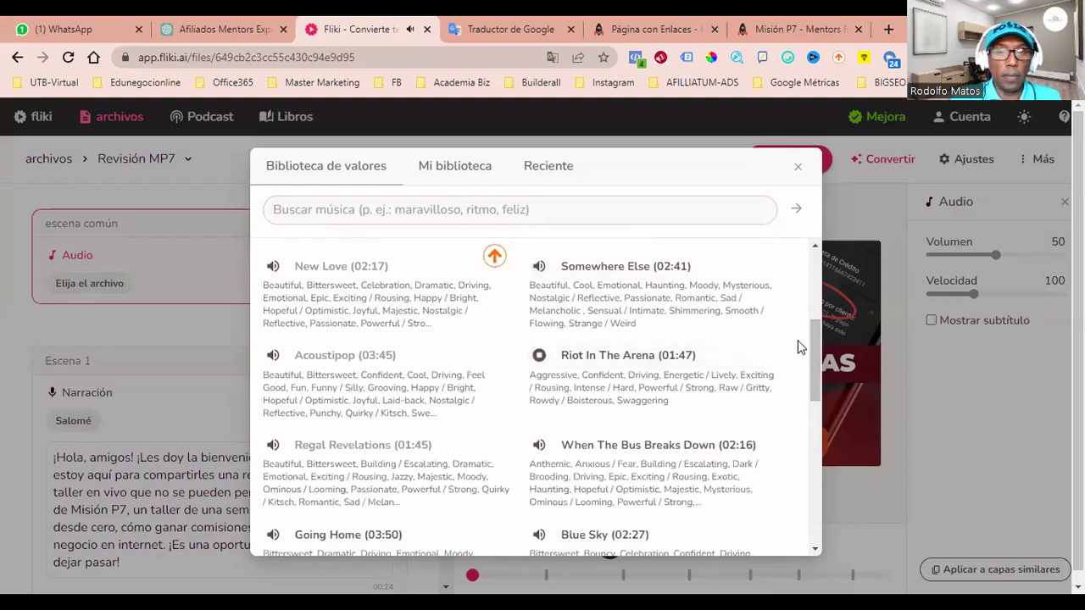
- Find the stock track Summer Vibe and set it as the common scene's background audio
{"action": "left_click_drag", "start_coordinate": [816, 355], "coordinate": [814, 456]}
{"action": "left_click", "coordinate": [343, 410]}
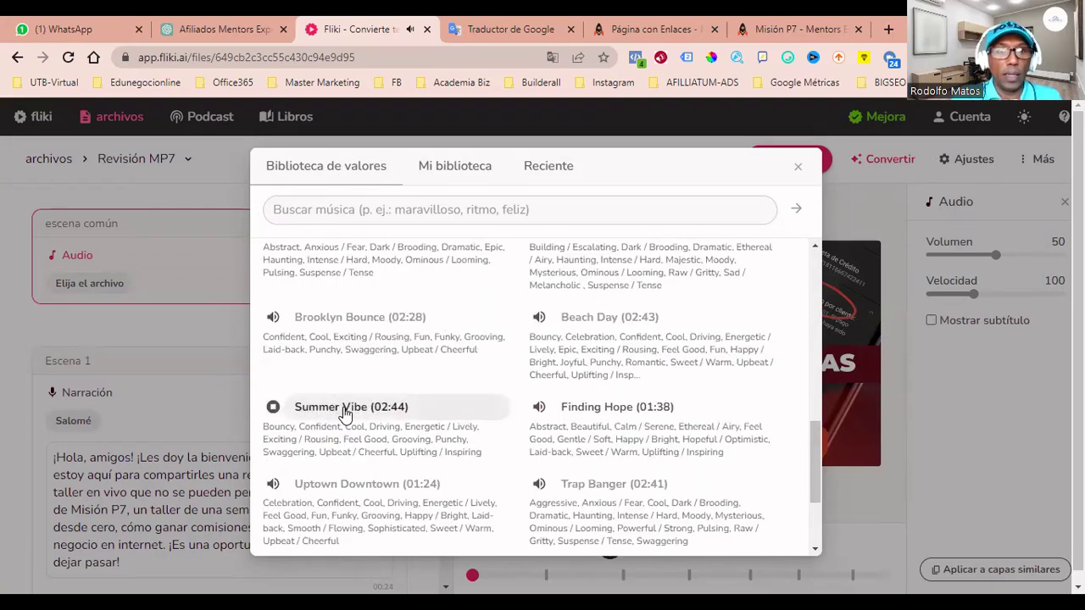
{"action": "left_click", "coordinate": [273, 407]}
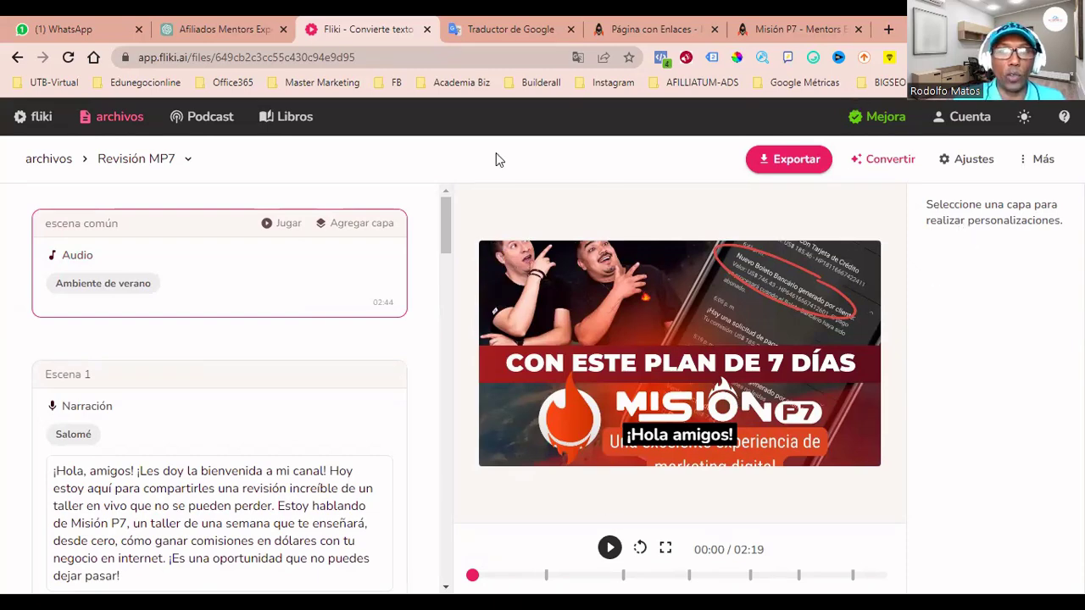
- Export the video and download it as the MP4 file review-mp7 into the Lanzamiento de MP7 folder
{"action": "left_click", "coordinate": [781, 161]}
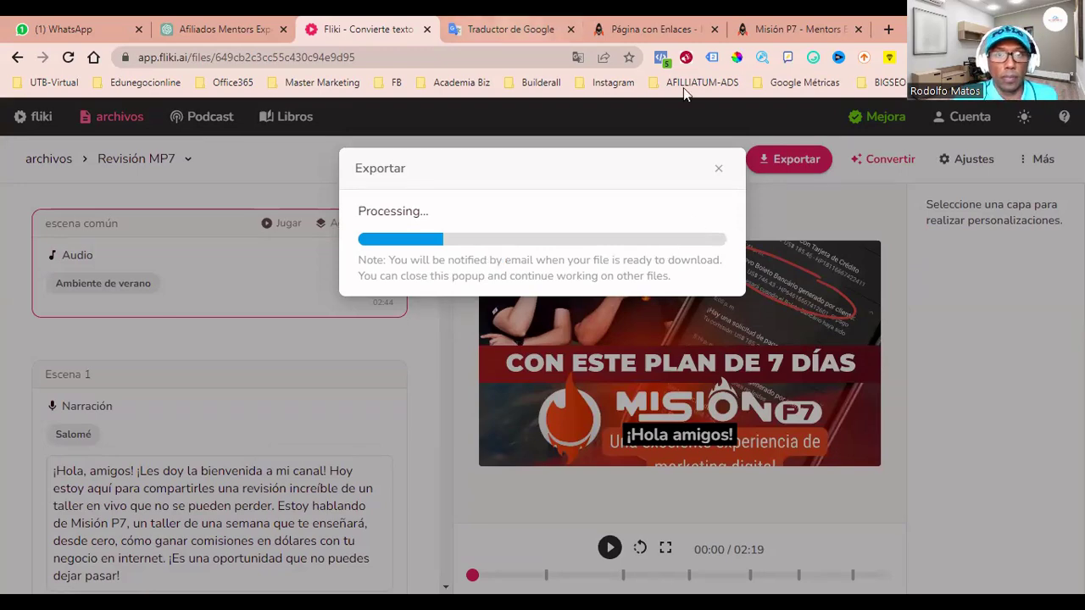
{"action": "left_click", "coordinate": [495, 256]}
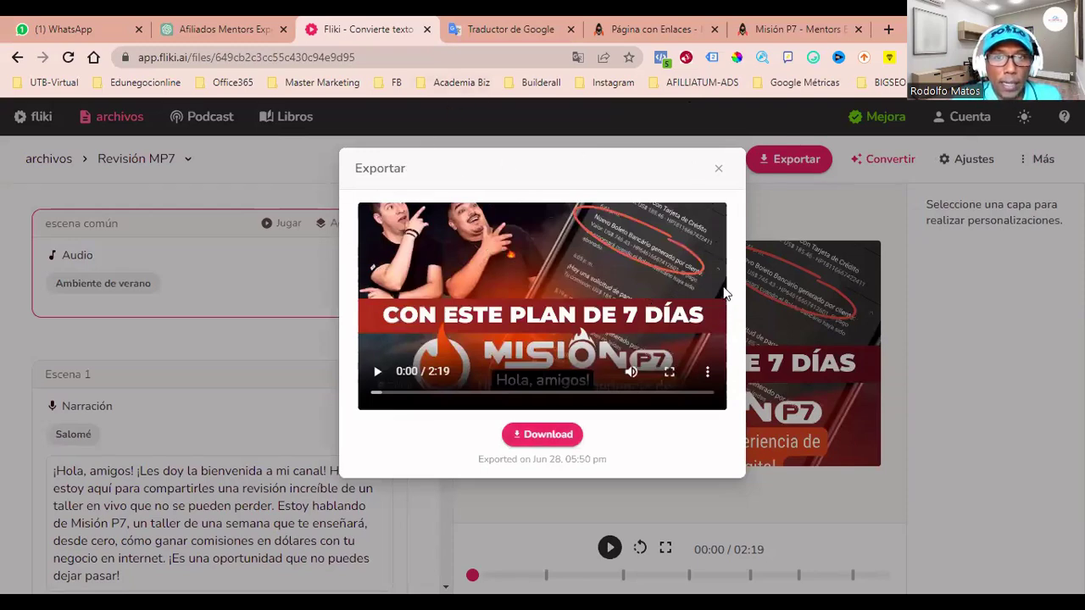
{"action": "left_click", "coordinate": [550, 437]}
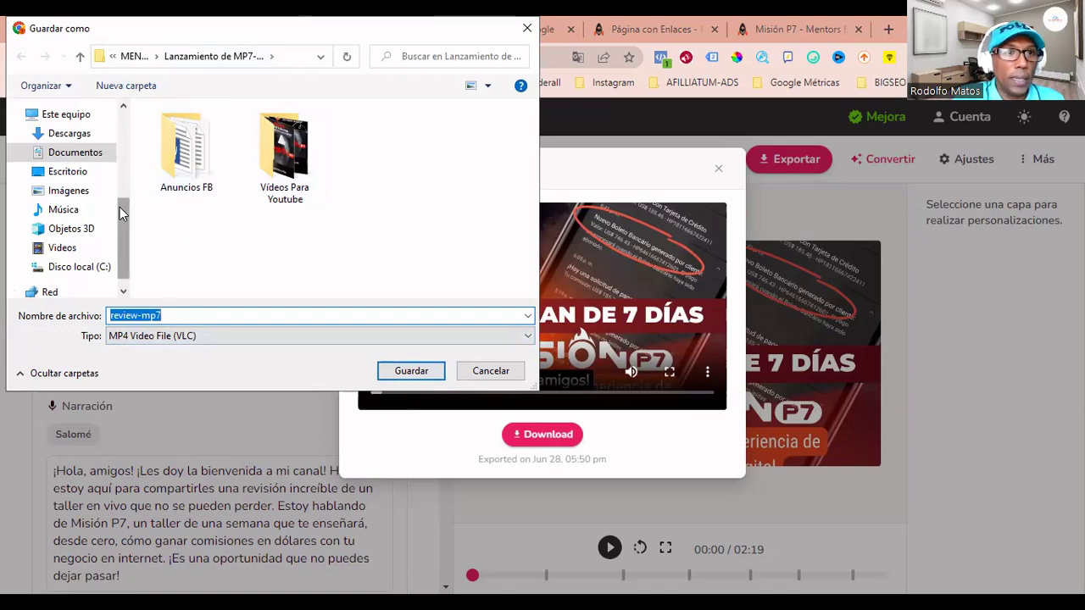
{"action": "scroll", "coordinate": [125, 204], "scroll_direction": "up", "scroll_amount": 3}
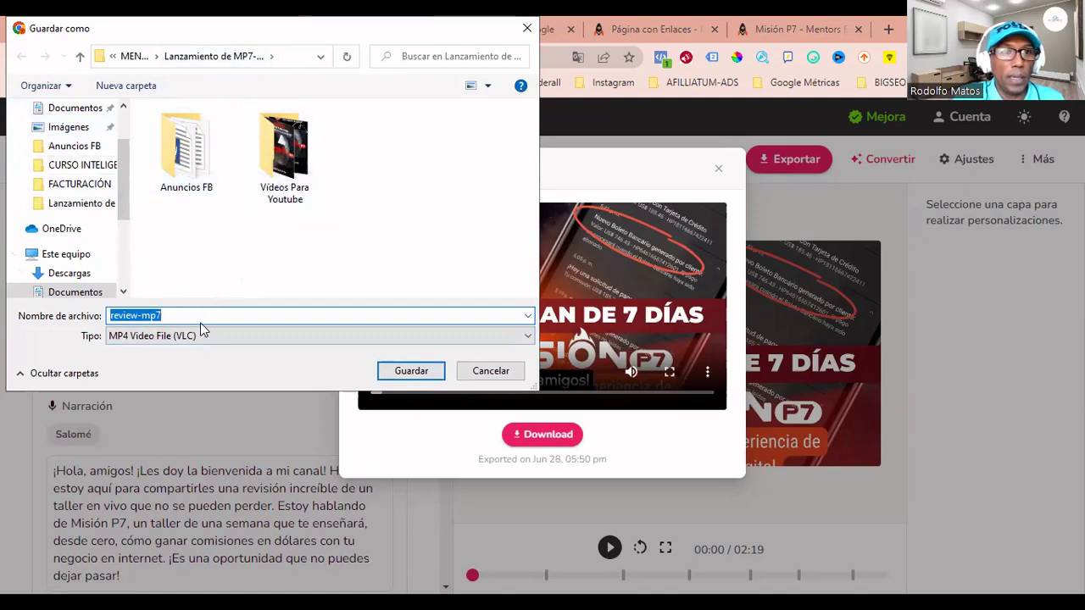
{"action": "left_click", "coordinate": [395, 374]}
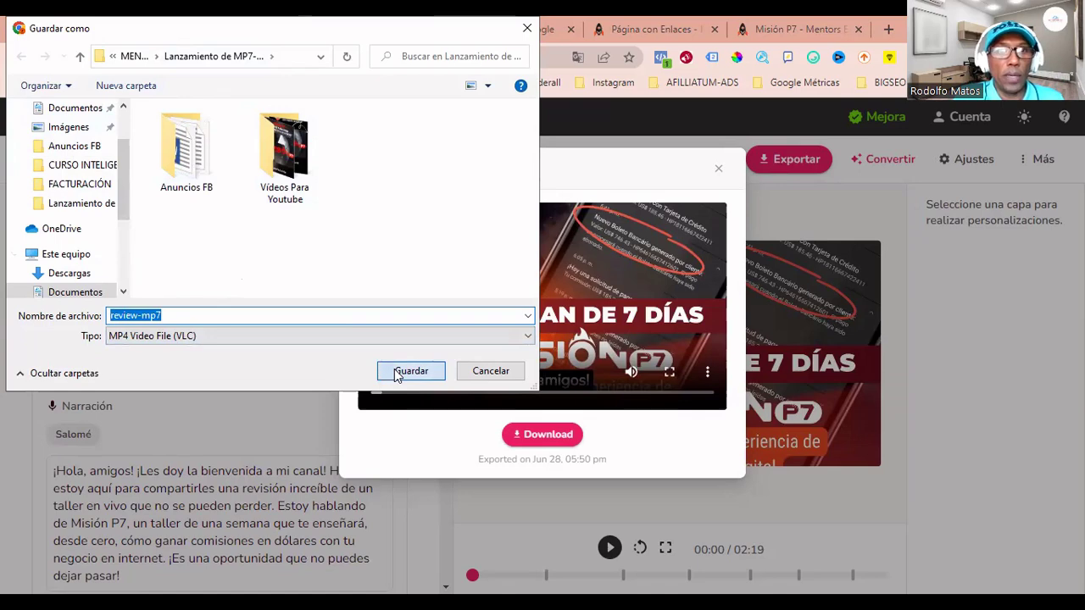